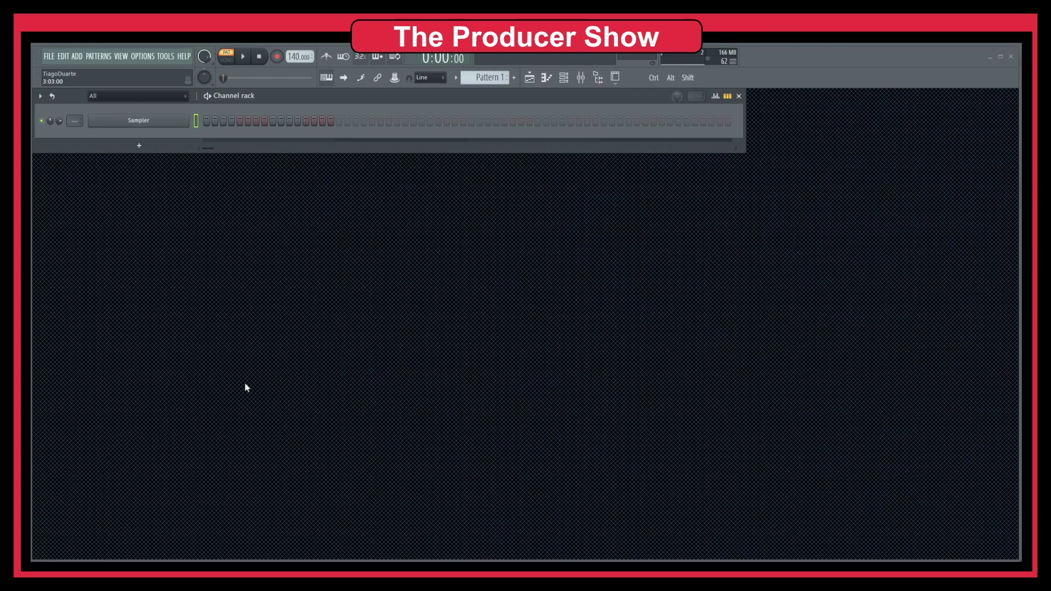
Bring up the generator plugin picker and search it for "lounge".
left_click(141, 147)
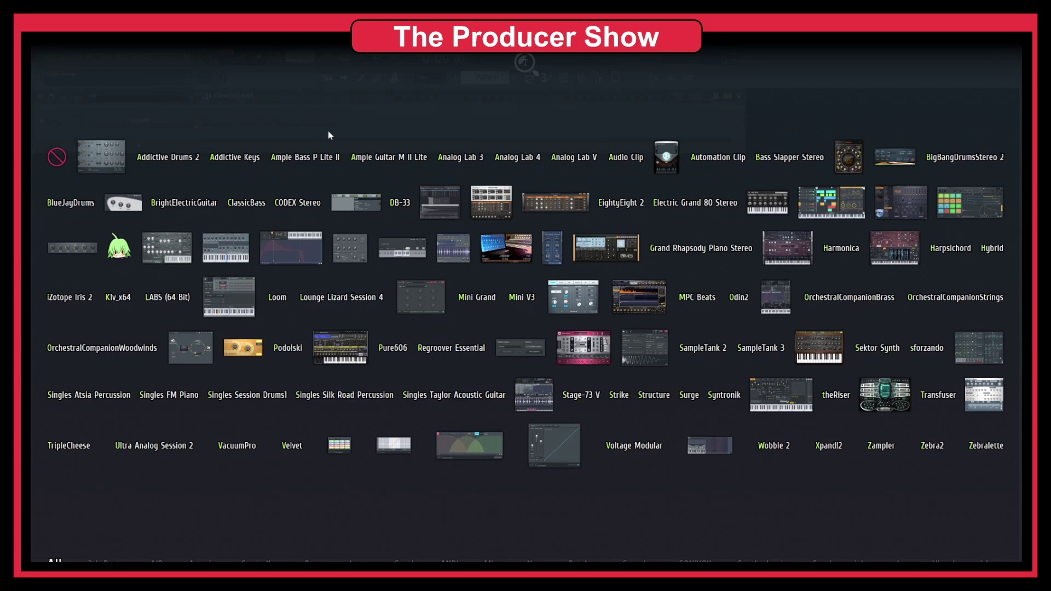
type("o")
key("BackSpace")
type("longe")
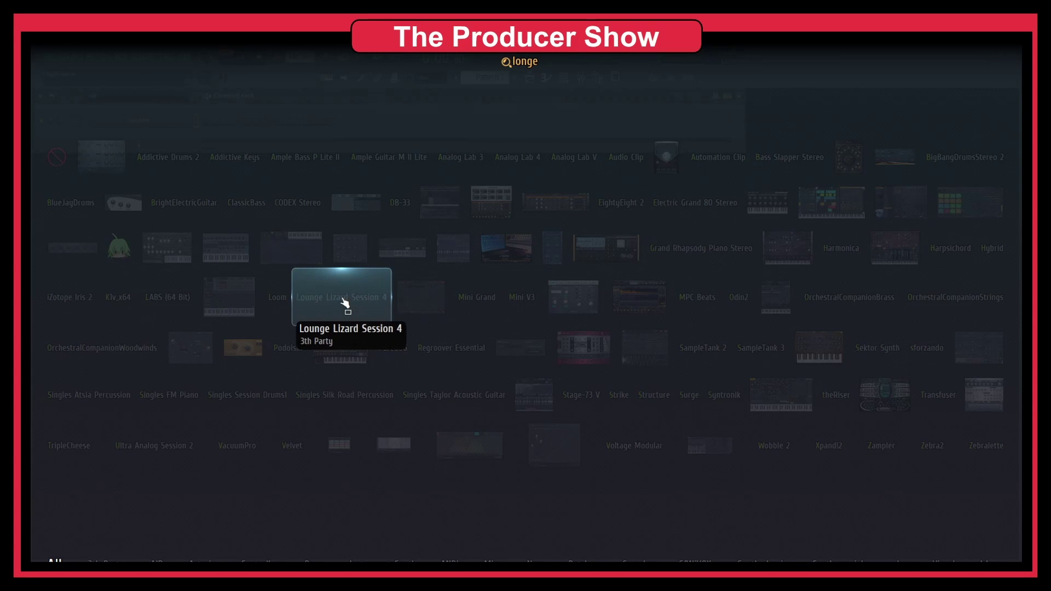
key("BackSpace")
key("BackSpace")
key("BackSpace")
type("unge")
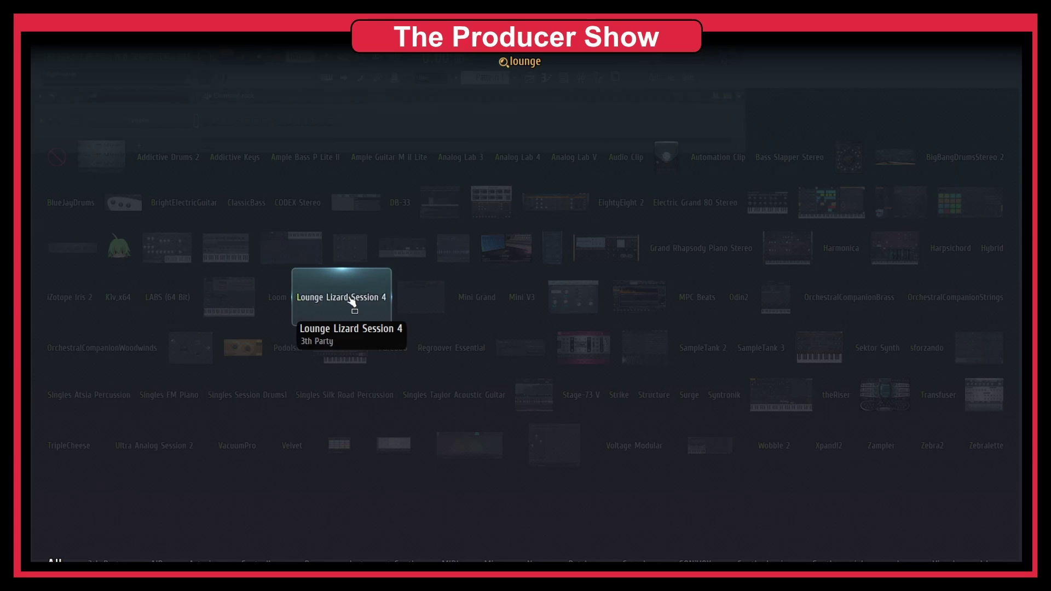
Search the plugin picker for "Elec" and add Electric Grand 80 Stereo as a new channel.
key("BackSpace")
key("BackSpace")
key("BackSpace")
key("BackSpace")
key("BackSpace")
key("BackSpace")
type("Elec")
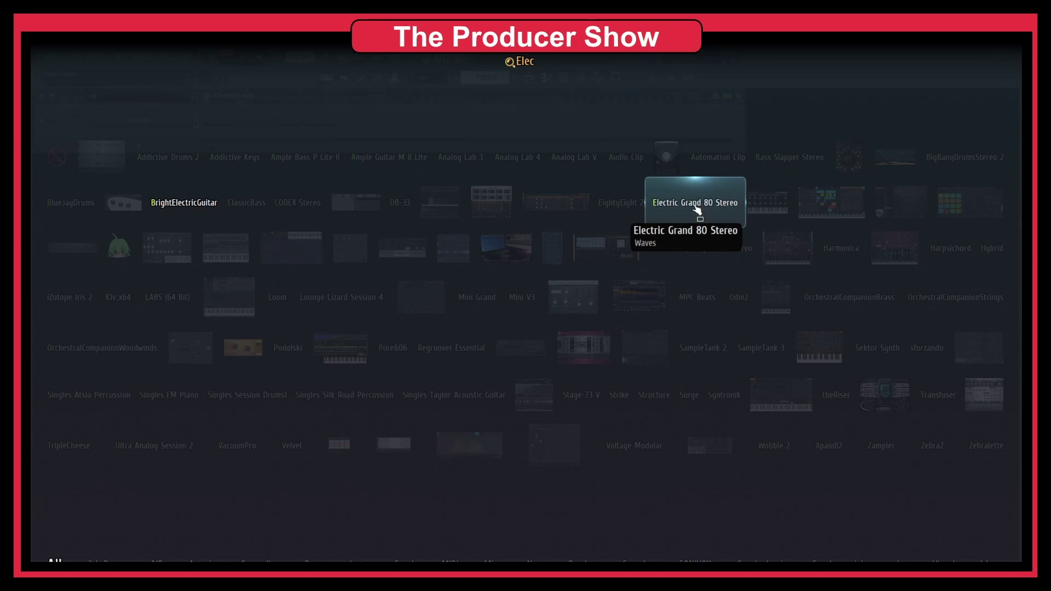
left_click_drag(696, 210, 159, 142)
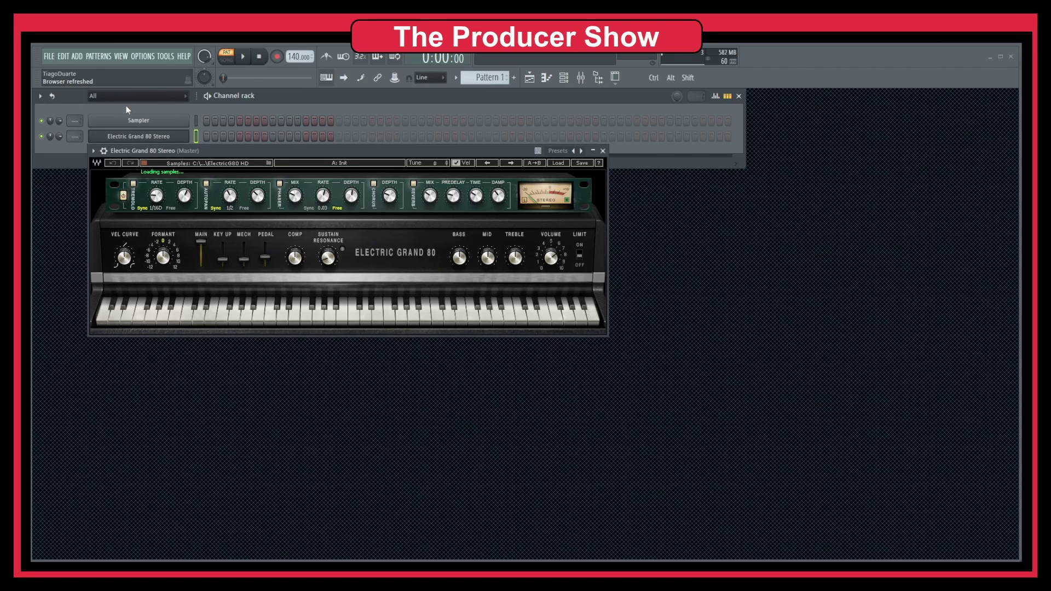
Close the Electric Grand 80 Stereo window and delete its channel from the channel rack.
left_click(604, 153)
right_click(157, 137)
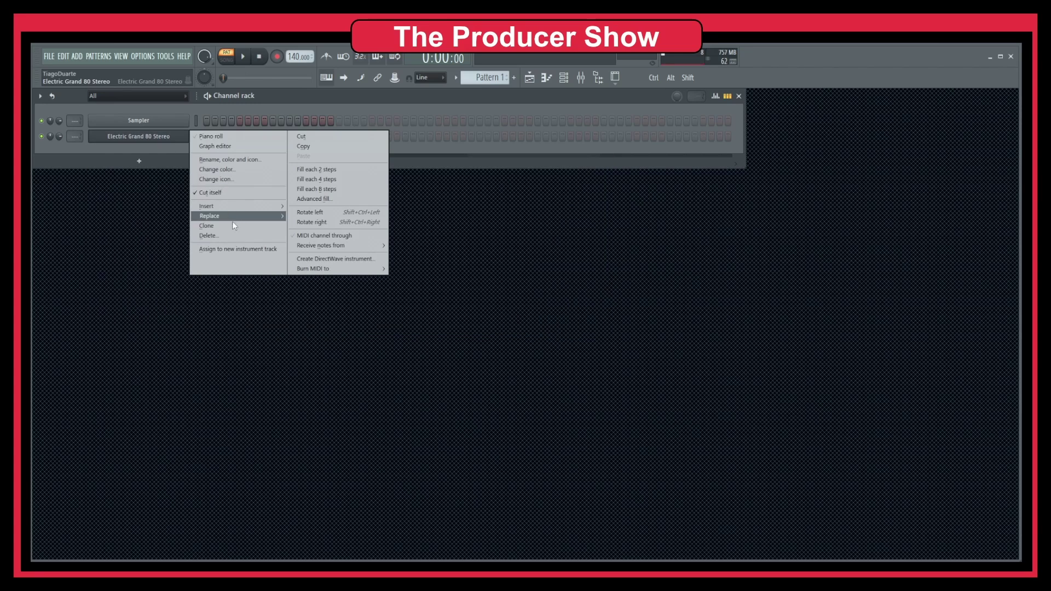
left_click(213, 237)
left_click(571, 356)
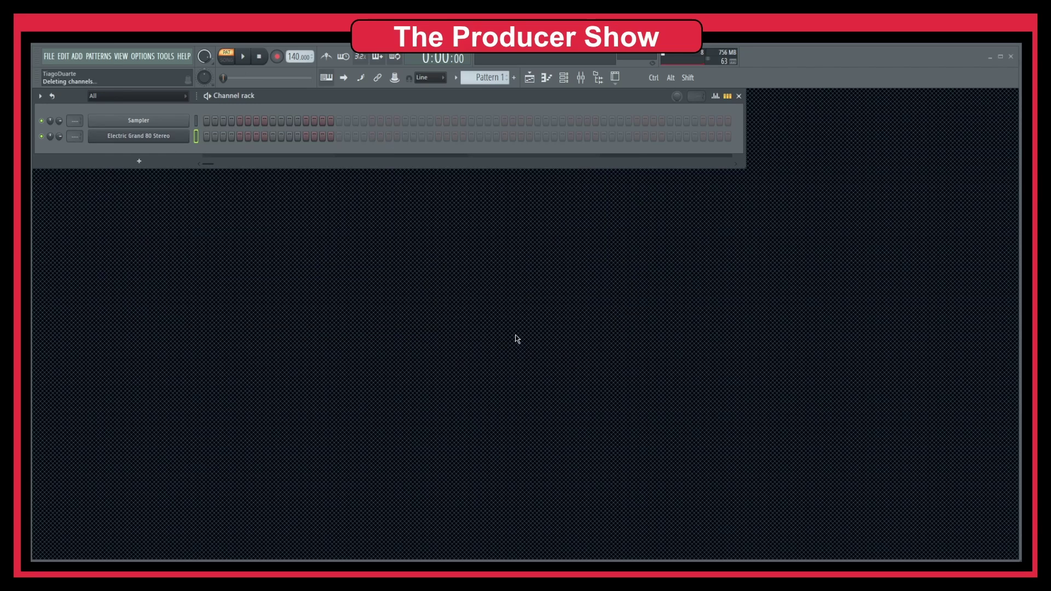
View the available generators in the plugin picker without choosing one.
left_click(139, 146)
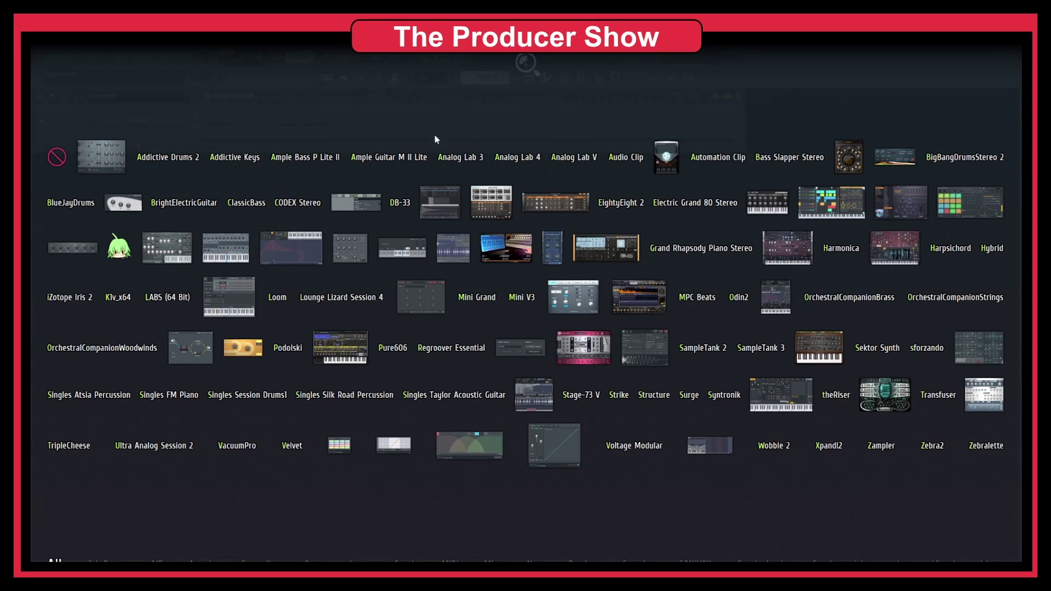
left_click(366, 119)
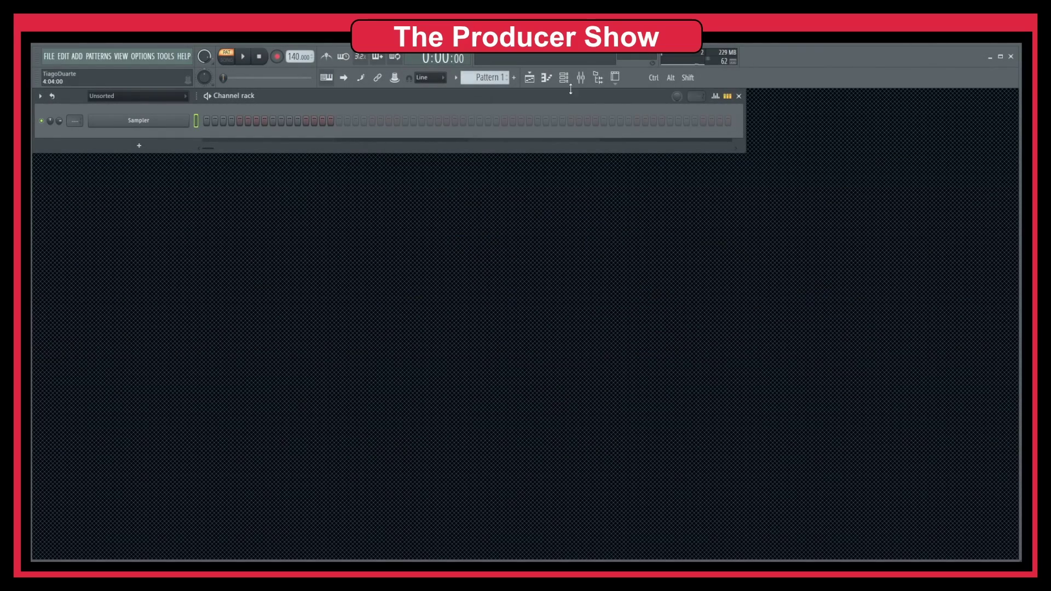
Delete the FidelityEQ and Patcher effects from the mixer's Master track.
left_click(587, 82)
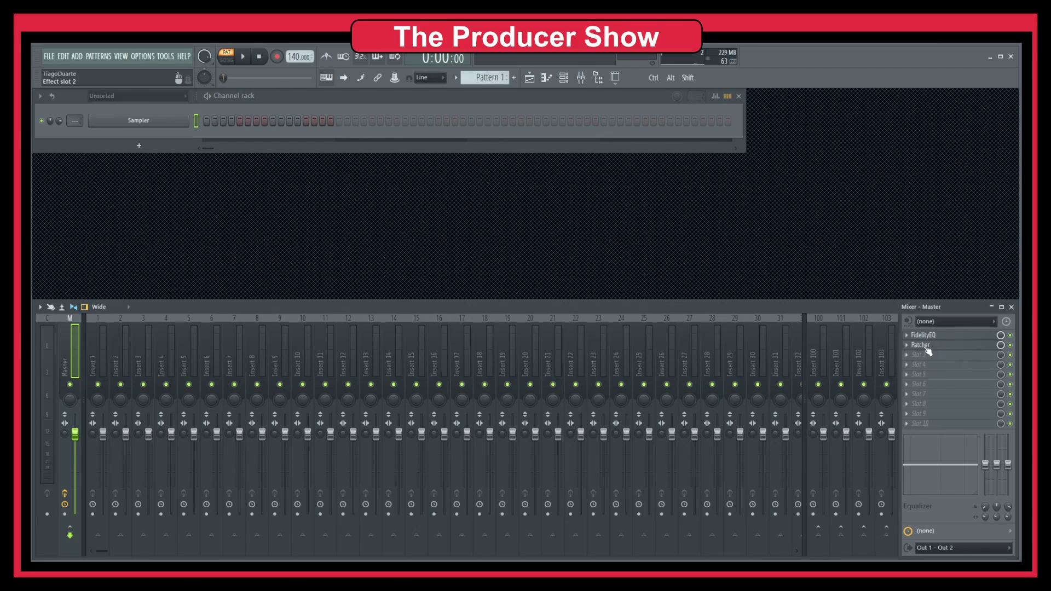
left_click(907, 336)
left_click(913, 355)
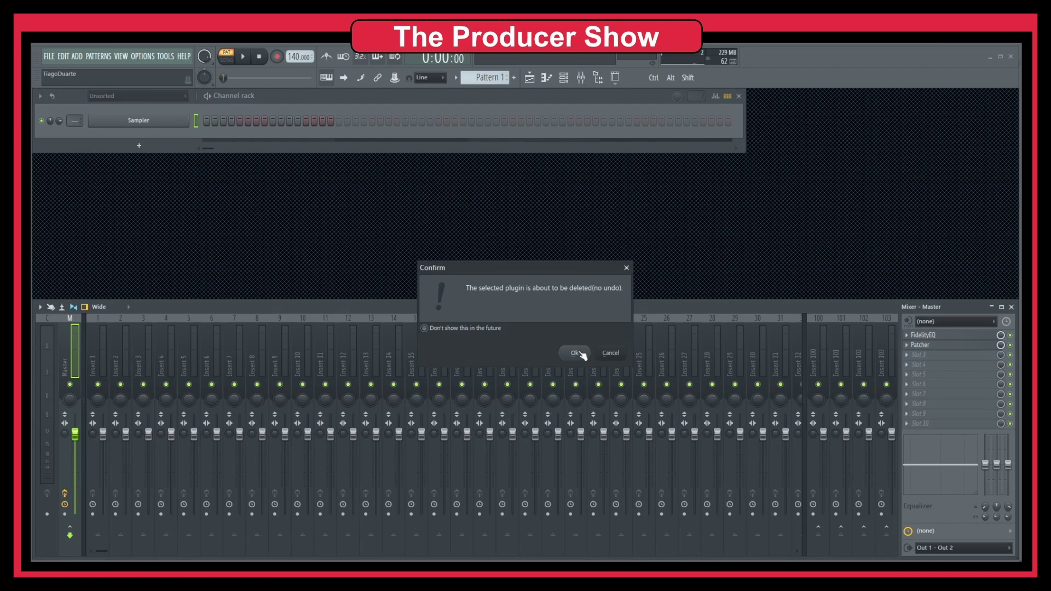
left_click(581, 354)
left_click(941, 344)
left_click(931, 364)
left_click(572, 354)
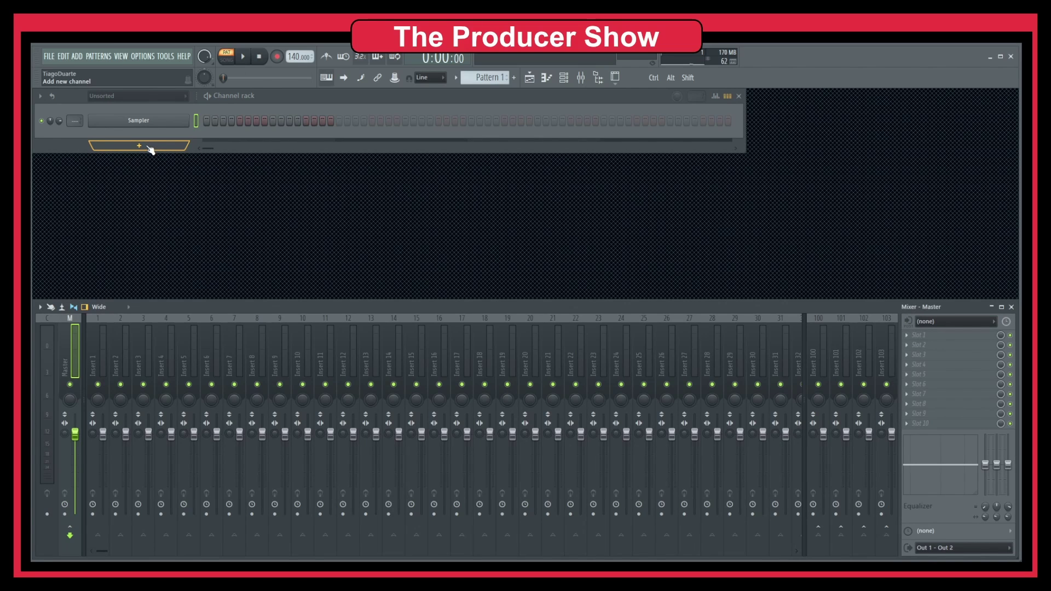
View the effects available in the plugin picker for the Master track's first slot, without choosing one.
middle_click(925, 336)
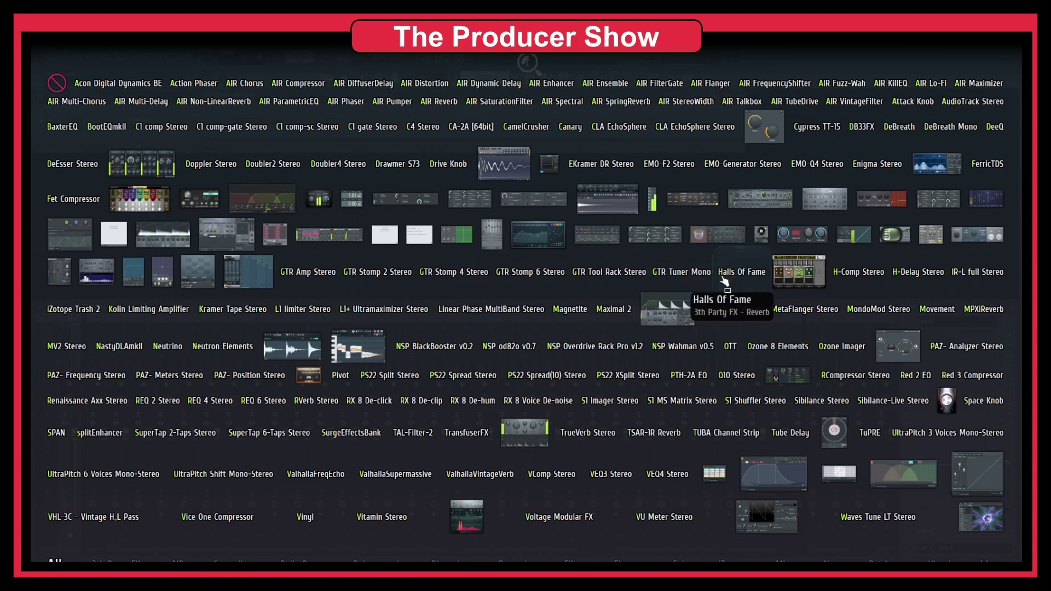
key("Escape")
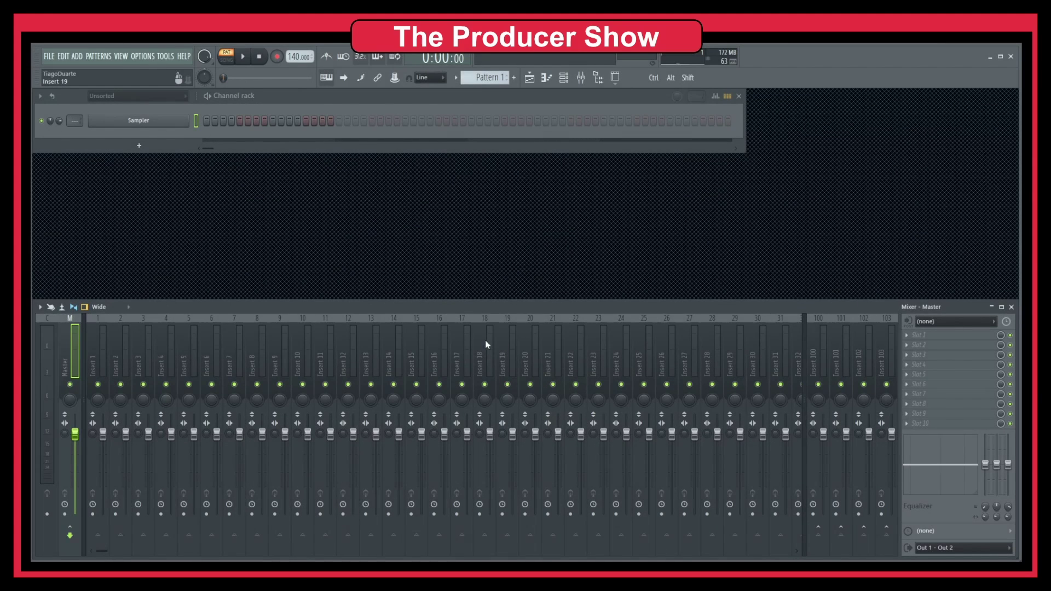
Add Addictive Keys from the 3th Party category as a new channel.
left_click(140, 148)
mouse_move(137, 176)
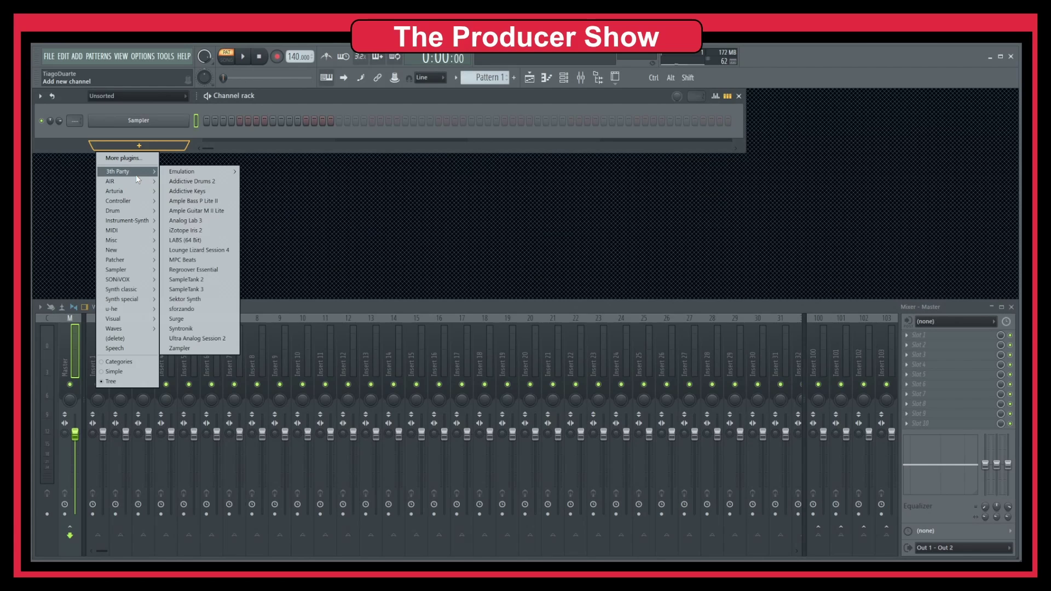
left_click(203, 193)
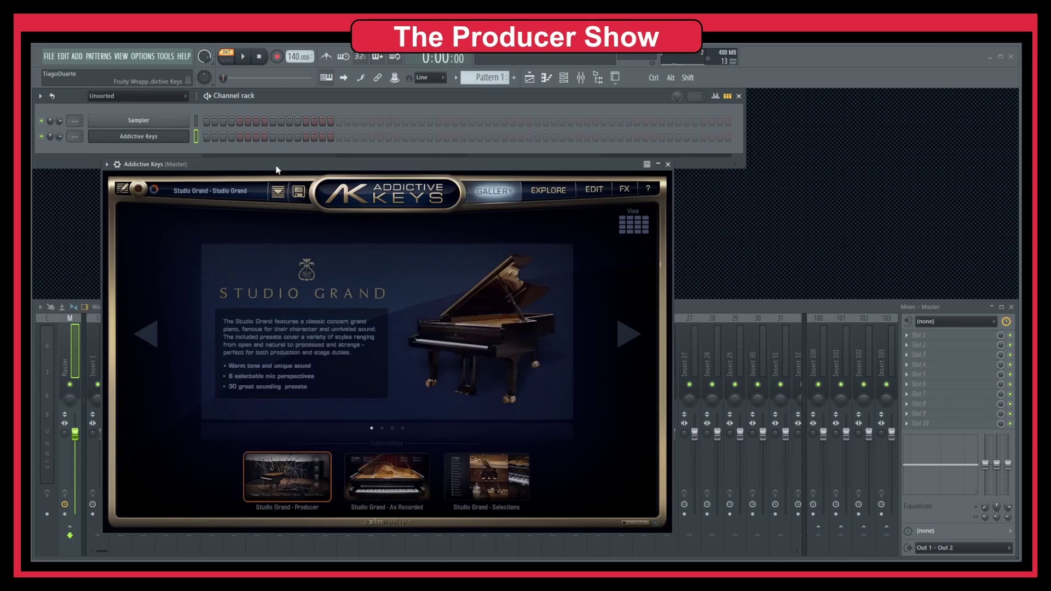
Close the mixer and move the Addictive Keys window below the channel rack.
left_click_drag(254, 167, 341, 195)
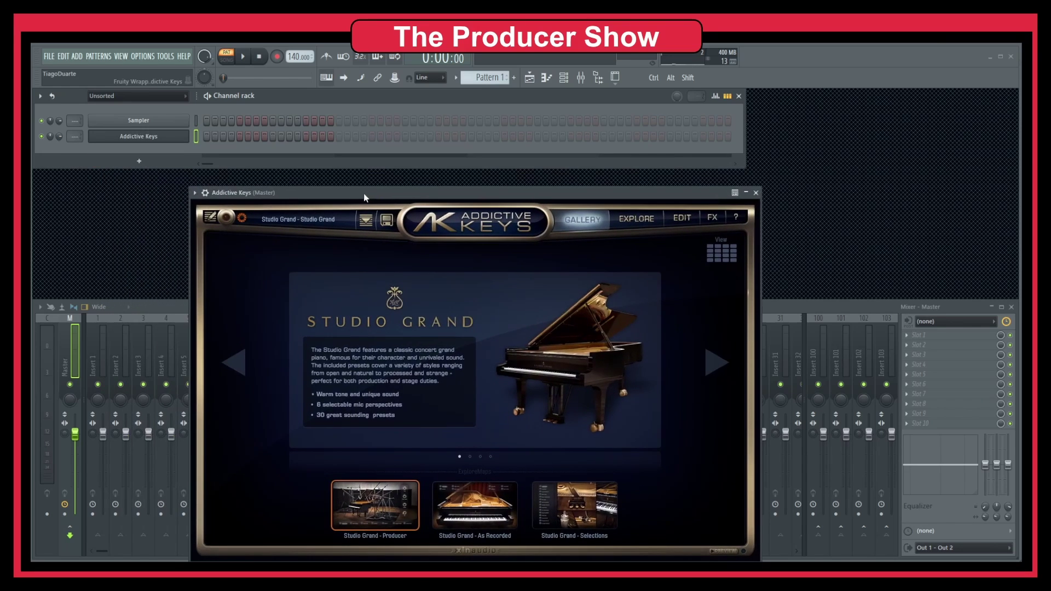
left_click(1011, 307)
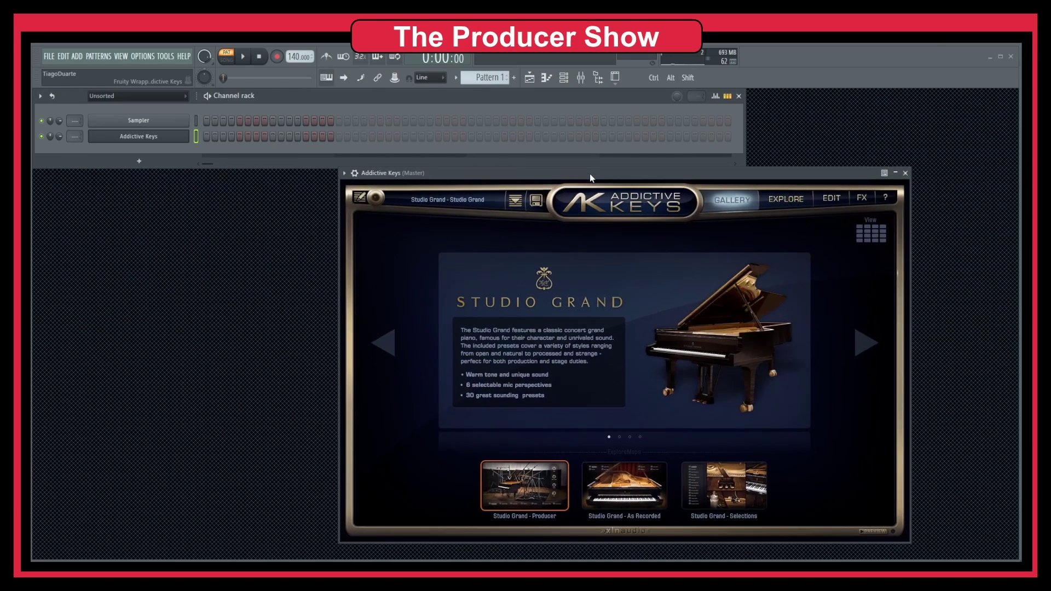
left_click_drag(444, 192, 591, 174)
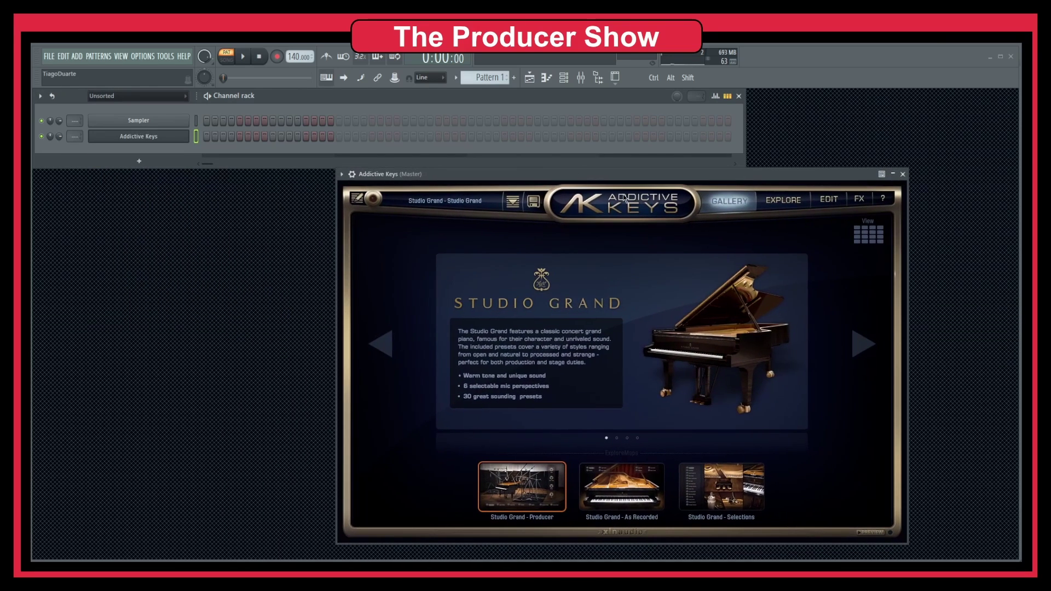
Find Addictive Keys in the plugin picker and return to its plugin window, repositioned near the channel rack.
left_click(903, 174)
key("alt+p")
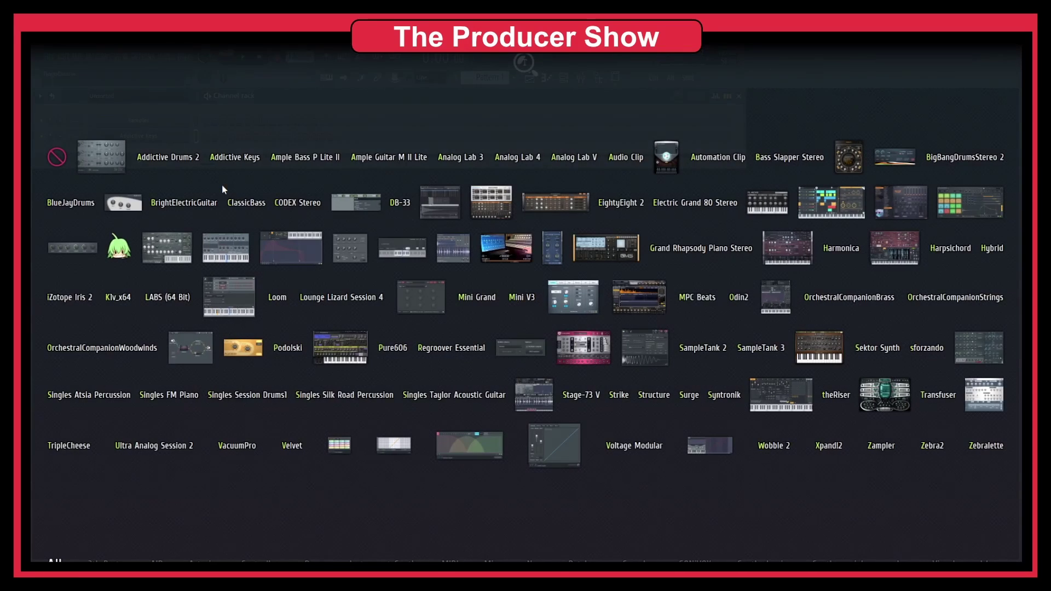
left_click(241, 163)
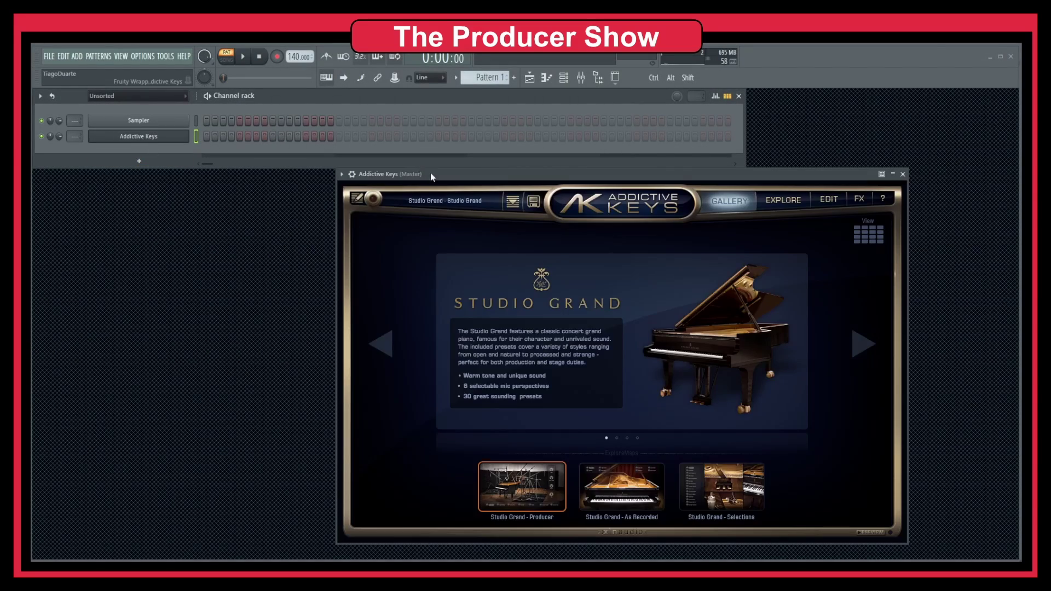
left_click_drag(431, 173, 335, 147)
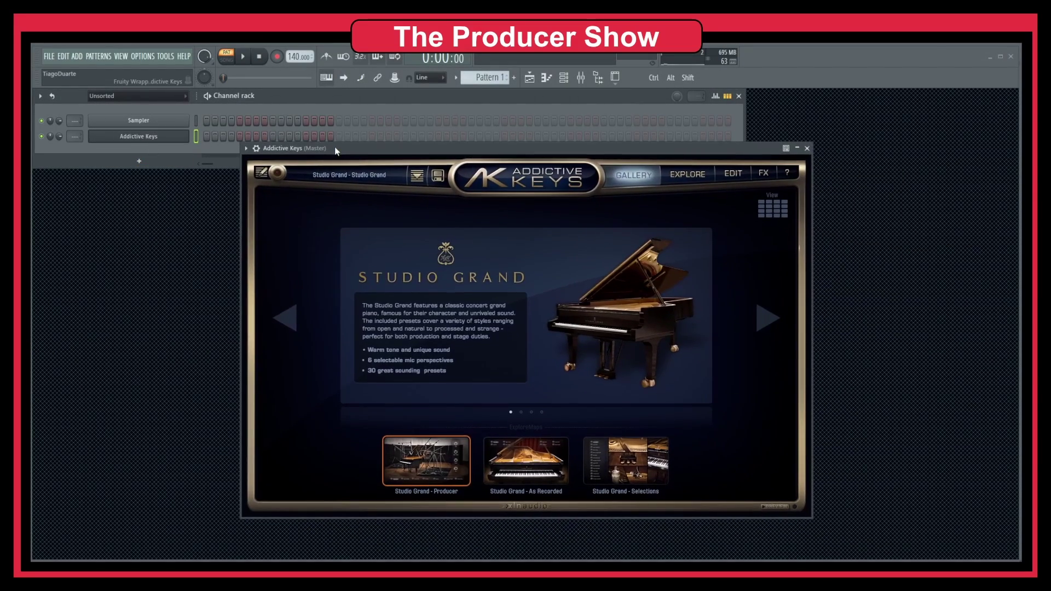
Try to add Addictive Keys to the plugin database as a favorite.
left_click(246, 149)
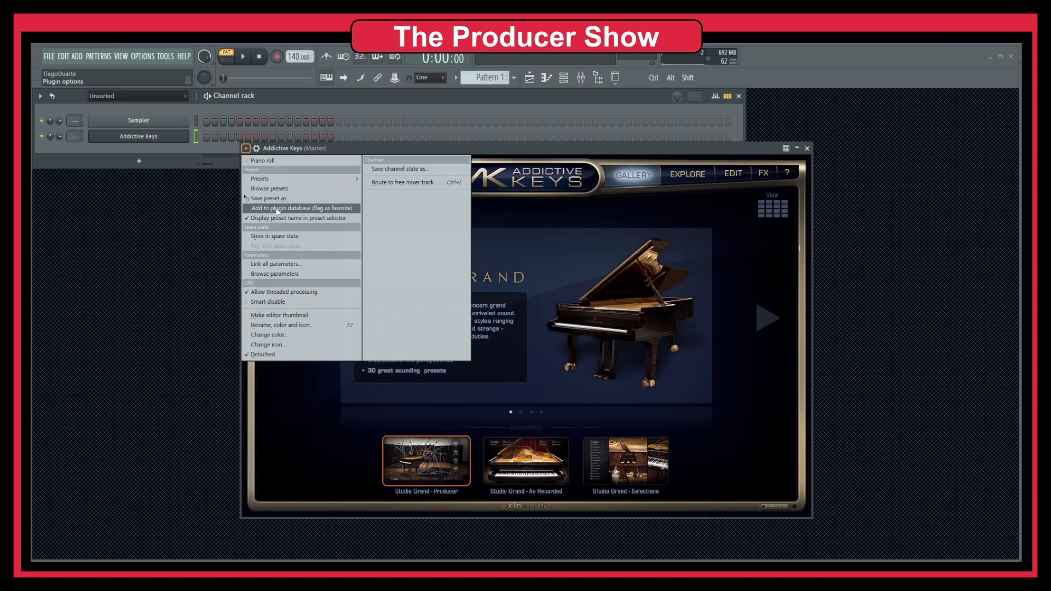
left_click(323, 209)
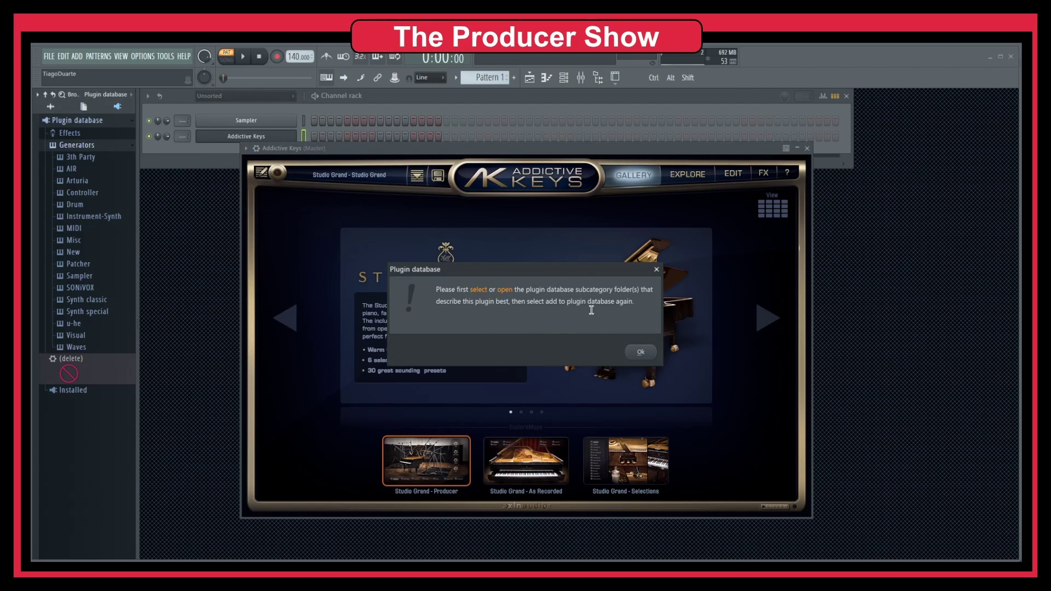
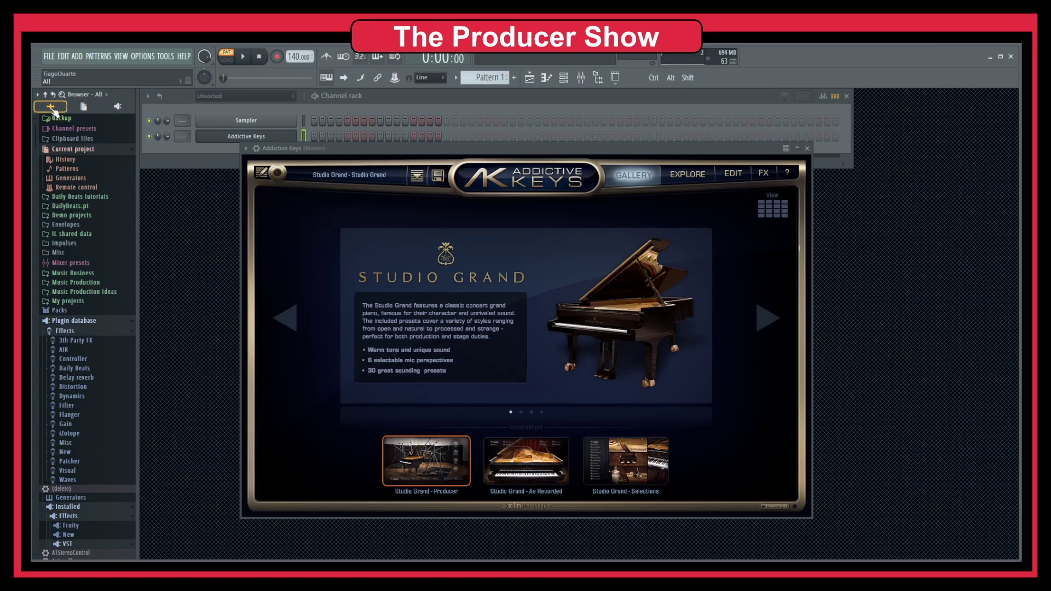
Expand the 3th Party generators folder in the plugin database and try adding Addictive Keys to it.
left_click(117, 106)
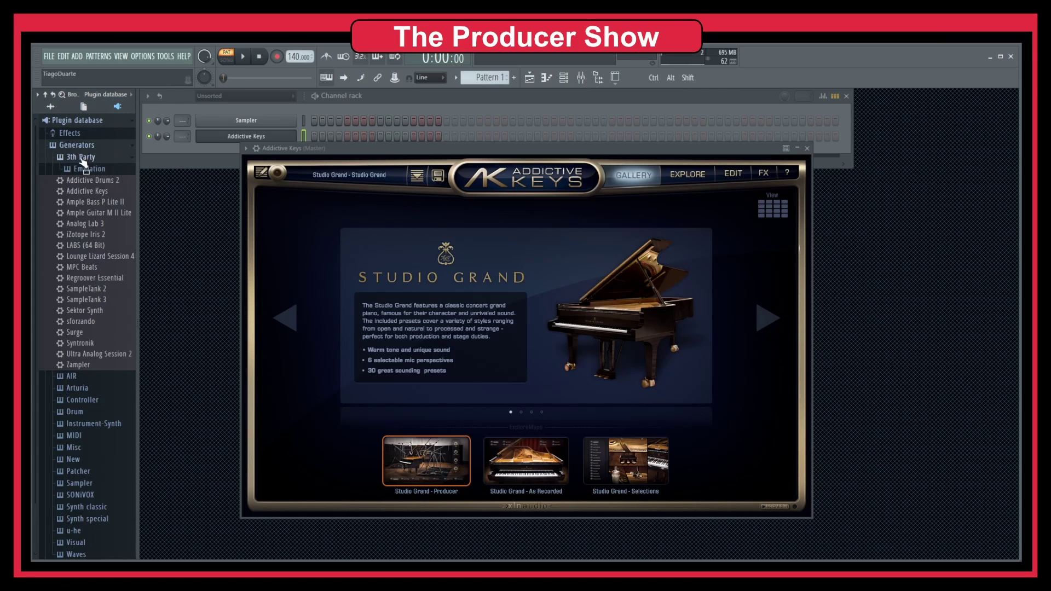
left_click_drag(88, 162, 97, 166)
left_click(247, 149)
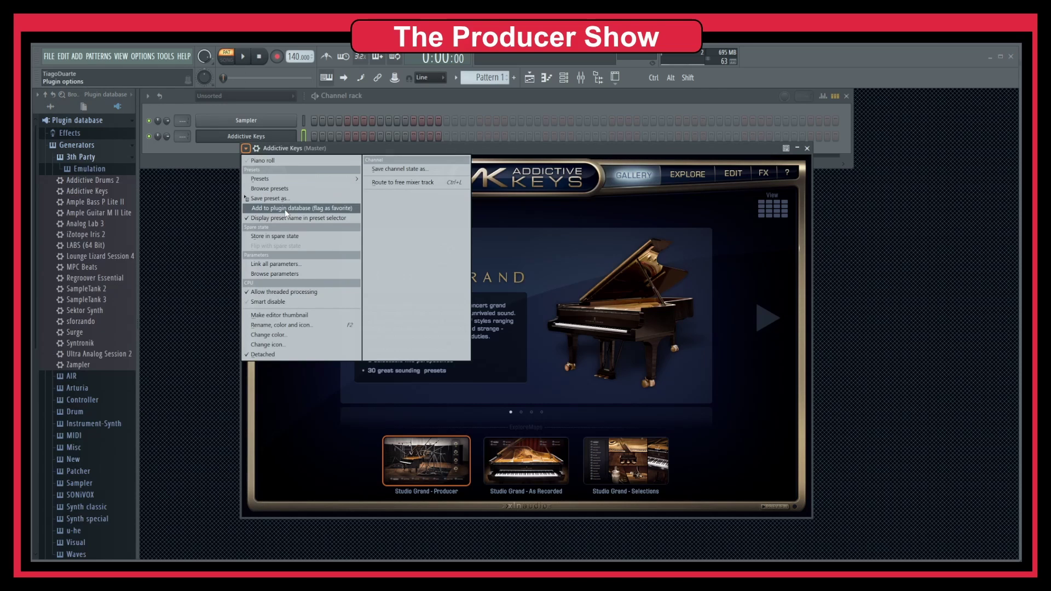
left_click(337, 210)
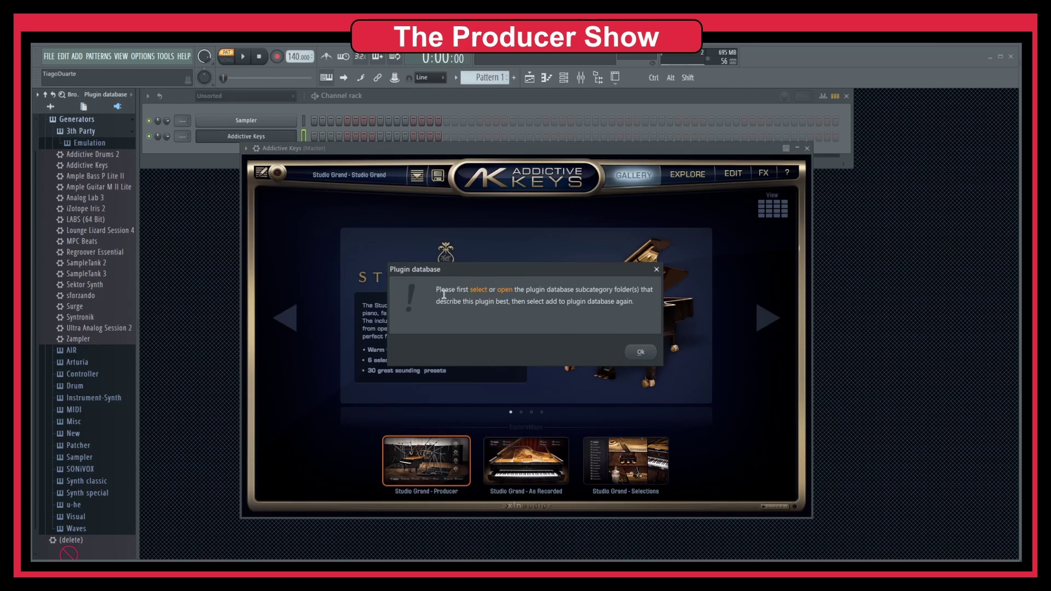
left_click(640, 350)
Return to the 3th Party generators folder and repeat the attempt to add Addictive Keys to the database.
left_click(104, 144)
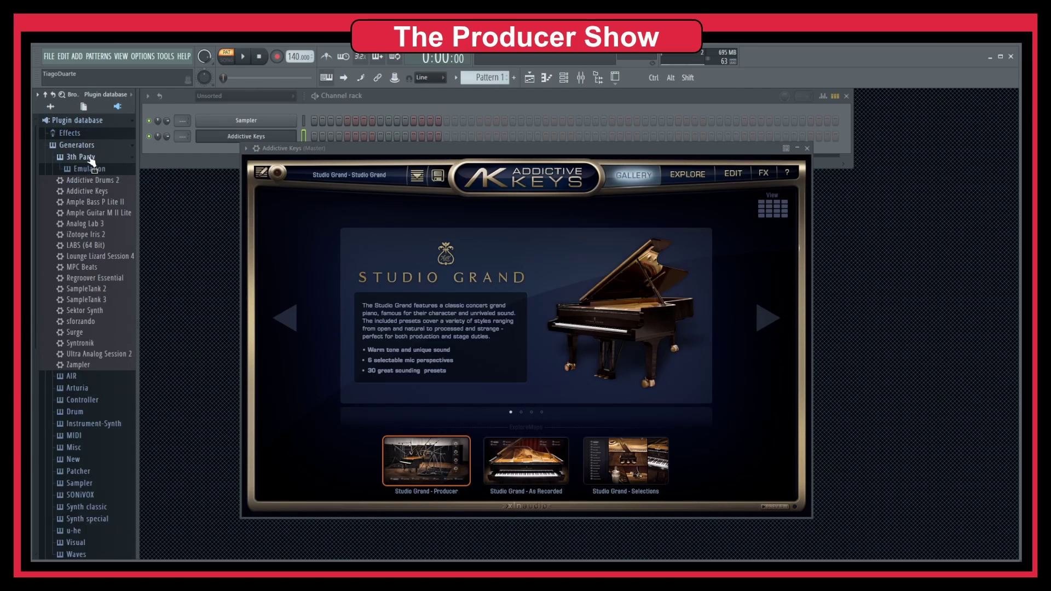
left_click(246, 148)
left_click(279, 221)
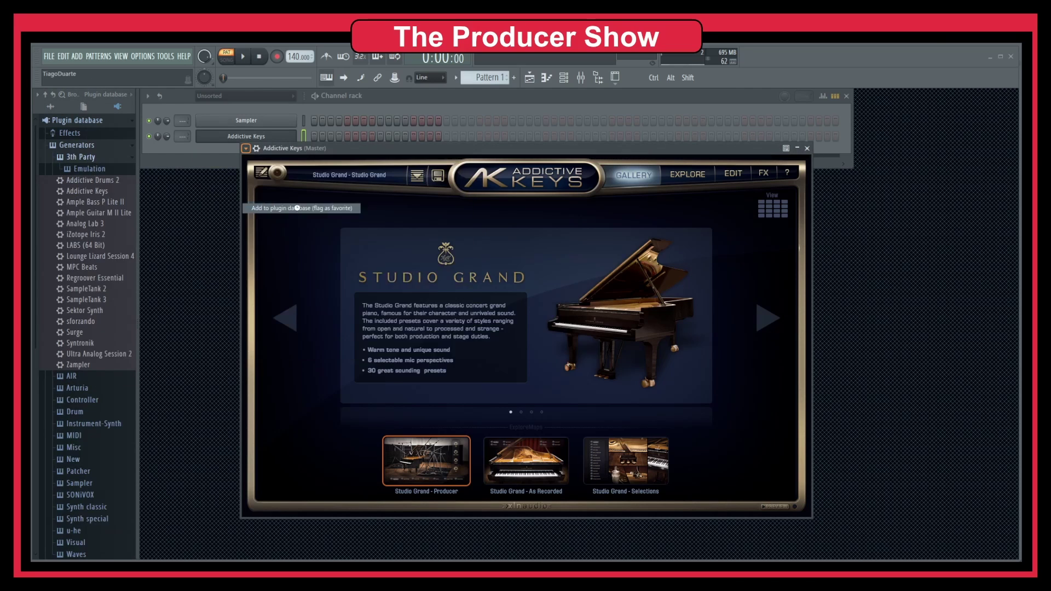
left_click(641, 353)
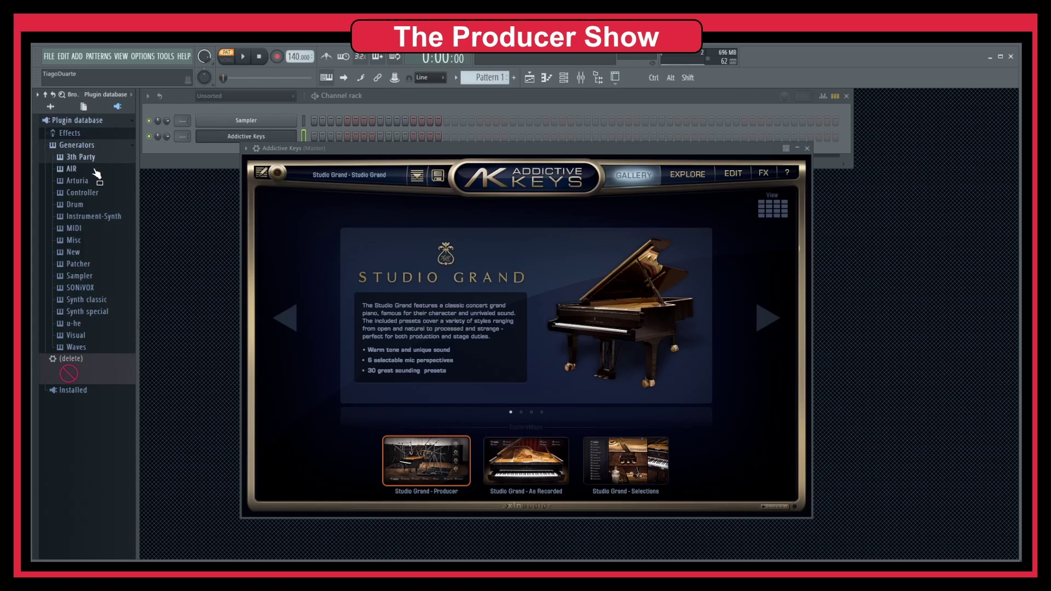
Reopen the 3th Party folder and try once more to flag Addictive Keys as a favorite in the plugin database.
left_click(89, 158)
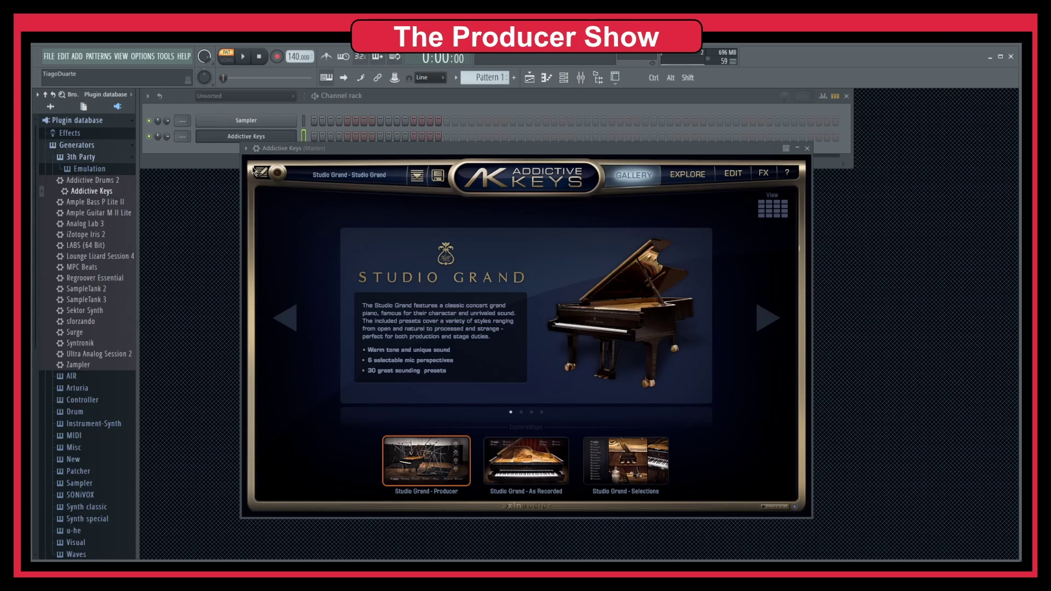
left_click(246, 149)
left_click(301, 208)
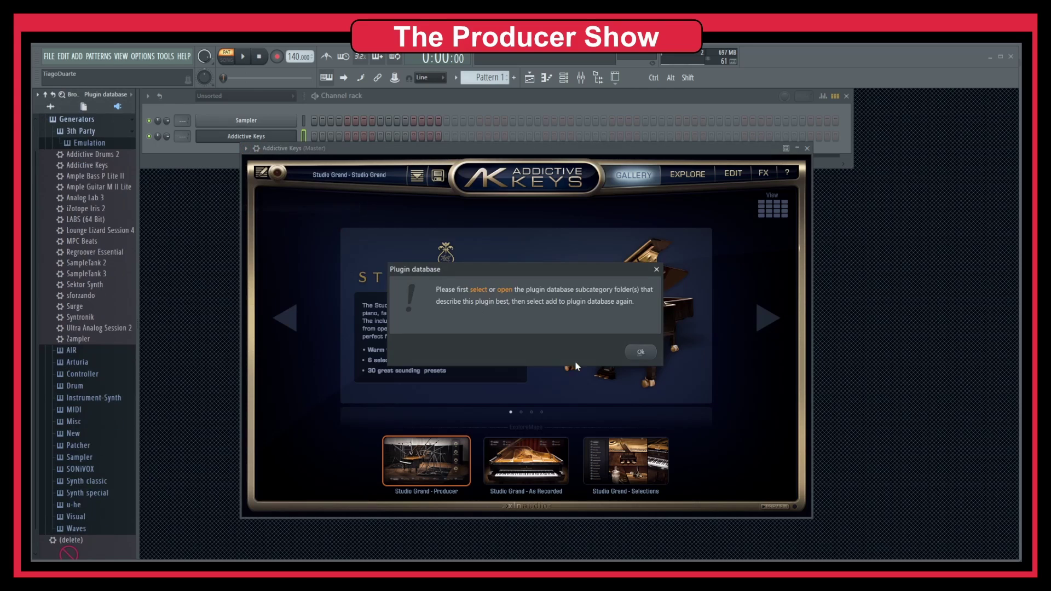
left_click(642, 351)
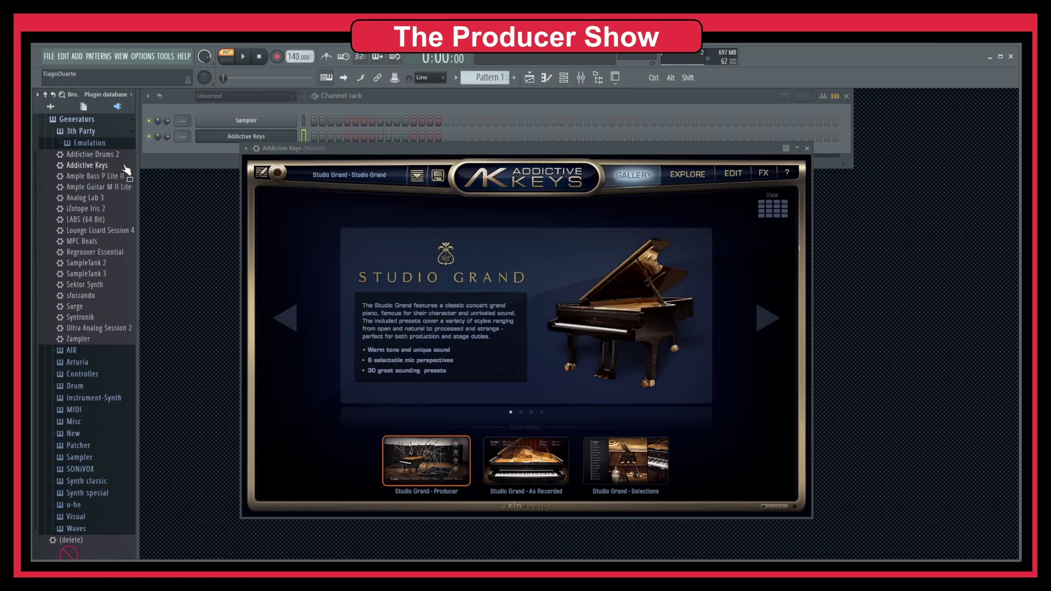
scroll(77, 150, "up", 2)
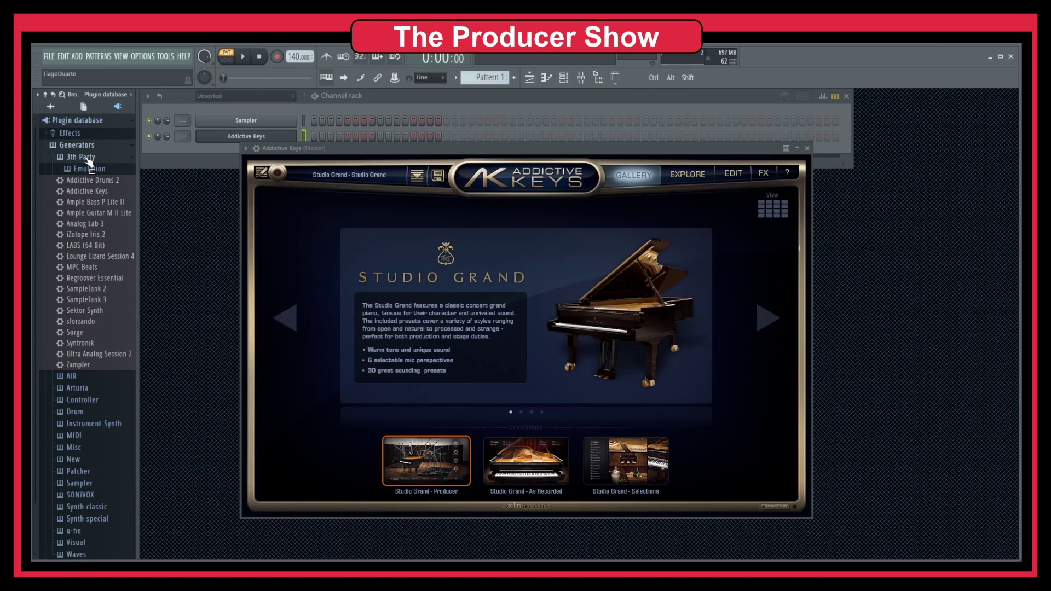
Collapse and re-expand the 3th Party generators folder, and try again to flag Addictive Keys as a favorite there.
left_click(131, 159)
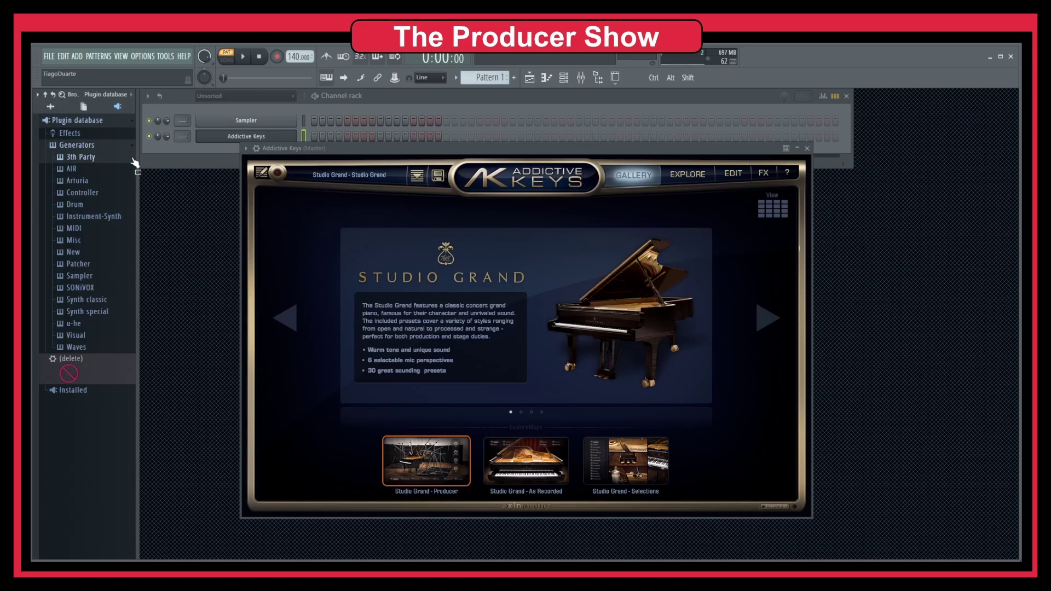
left_click(80, 158)
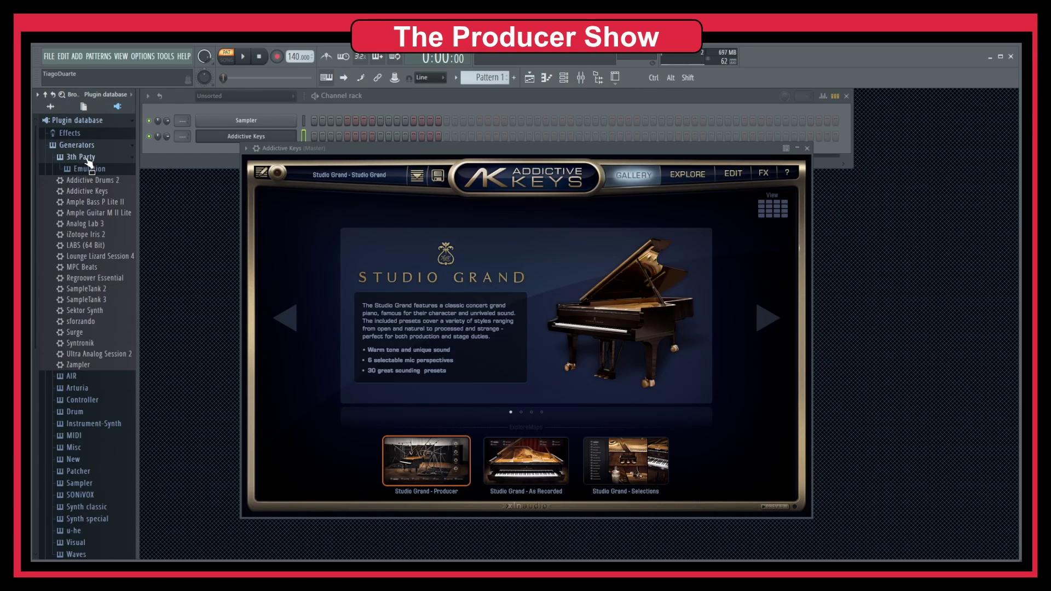
left_click(256, 148)
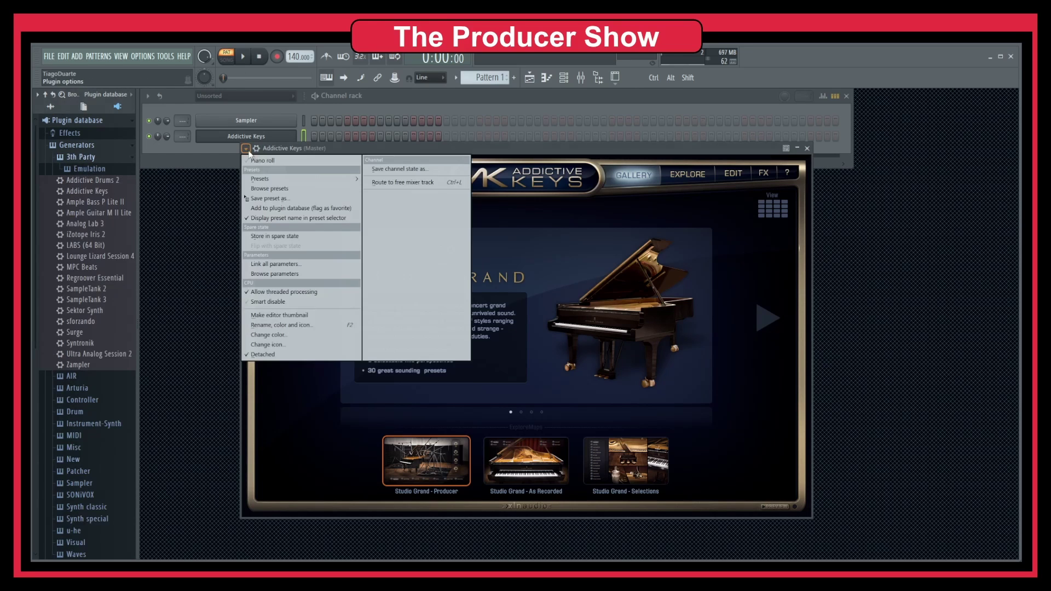
left_click(288, 205)
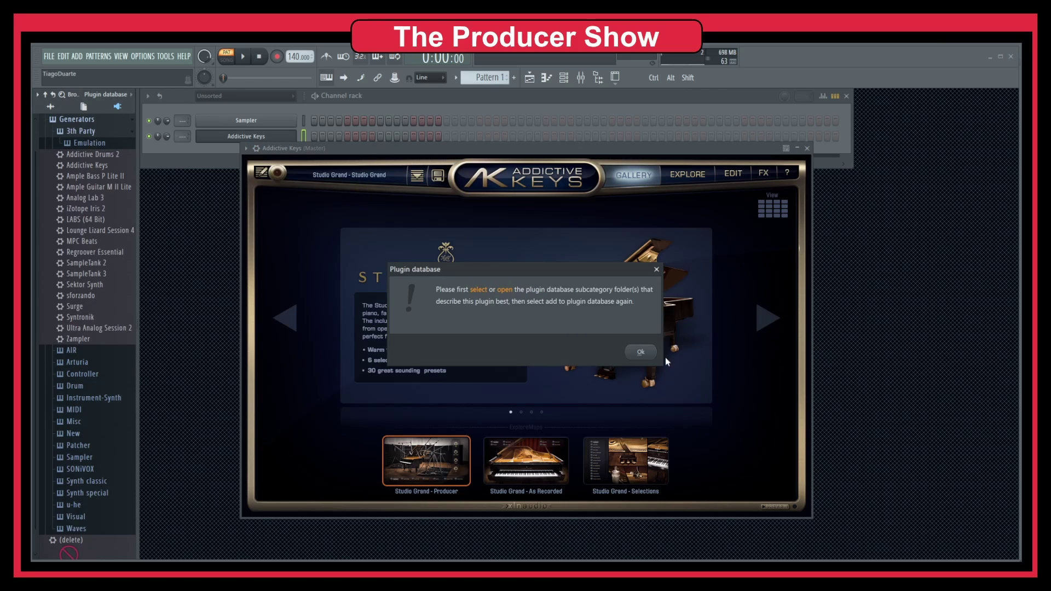
left_click(641, 352)
left_click(70, 131)
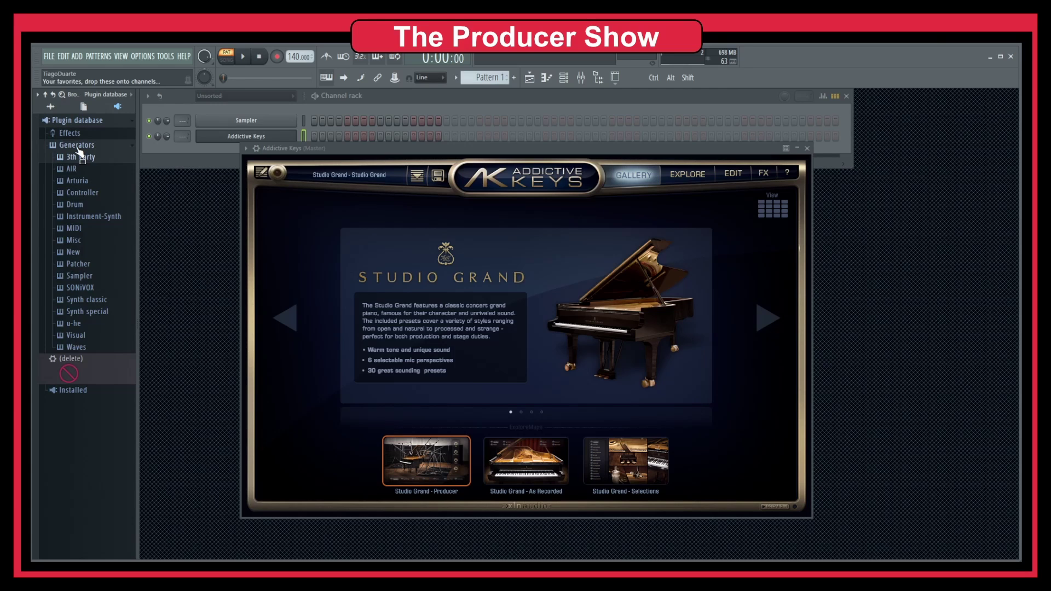
Examine the VST generators listed under the installed plugins in the plugin database.
left_click(78, 145)
left_click(77, 157)
left_click(77, 157)
left_click(74, 157)
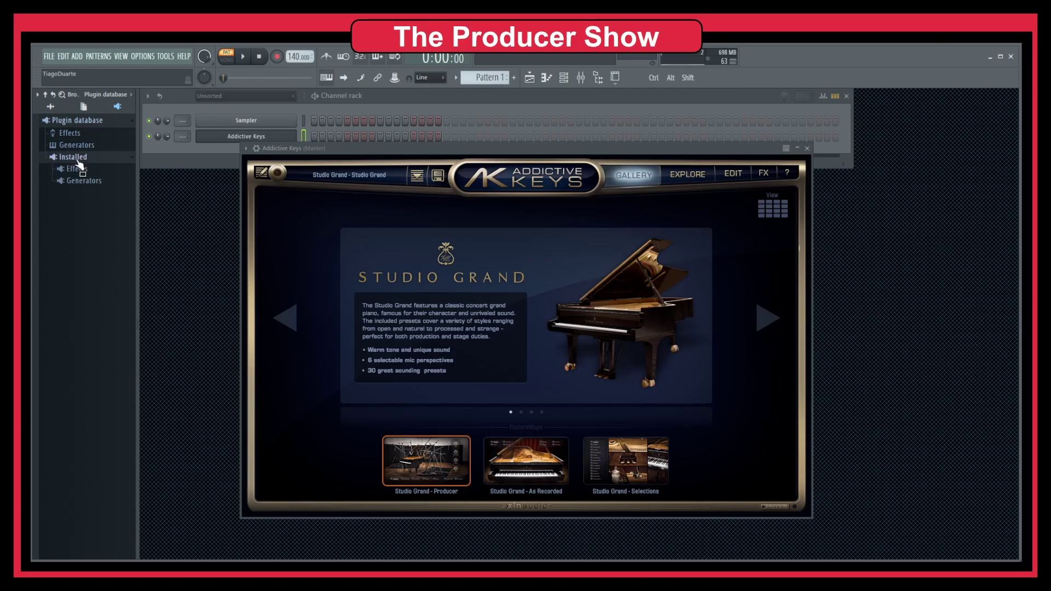
left_click(79, 181)
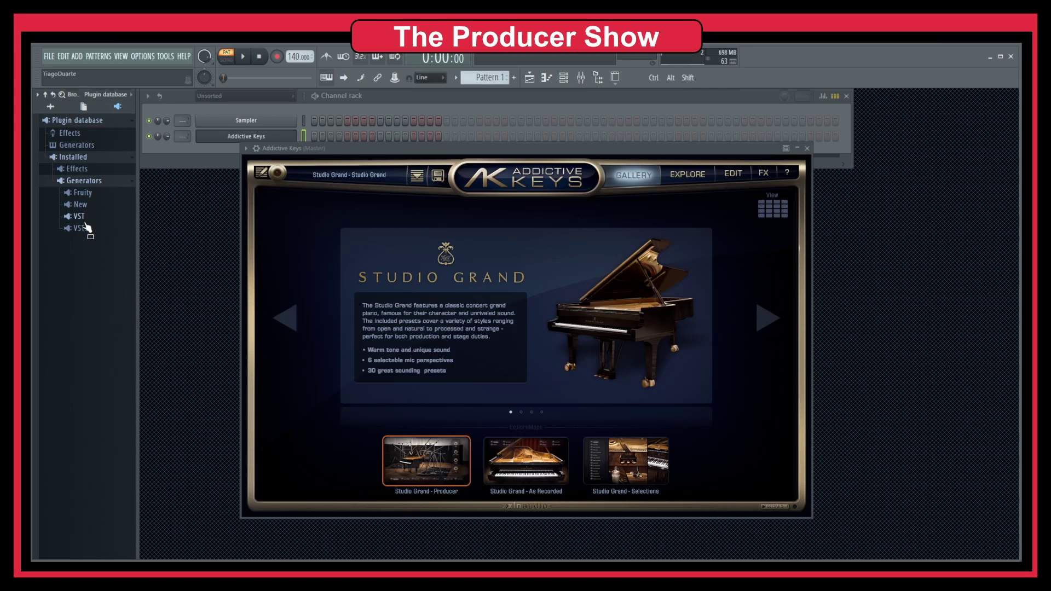
left_click(85, 228)
left_click(84, 218)
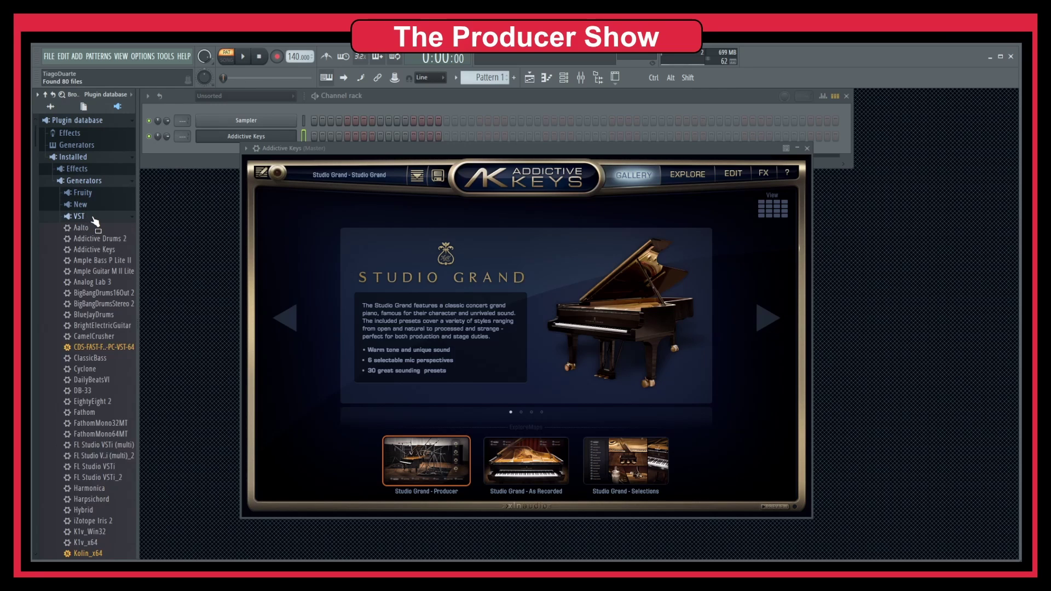
left_click(90, 216)
left_click(77, 157)
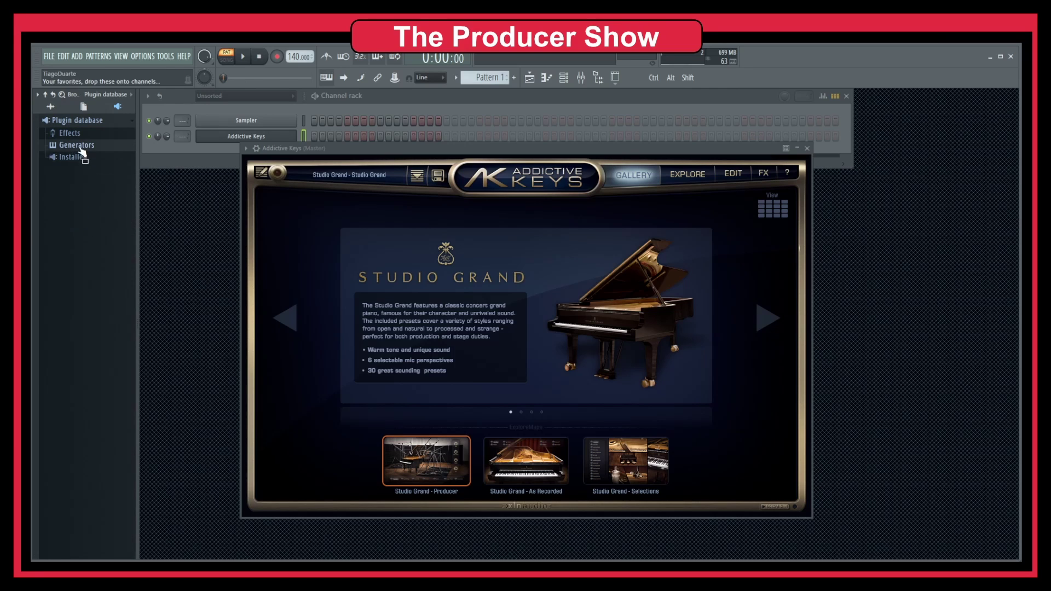
Close the open Addictive Keys window and load a second Addictive Keys channel from the 3th Party generators folder.
left_click(77, 145)
left_click(82, 158)
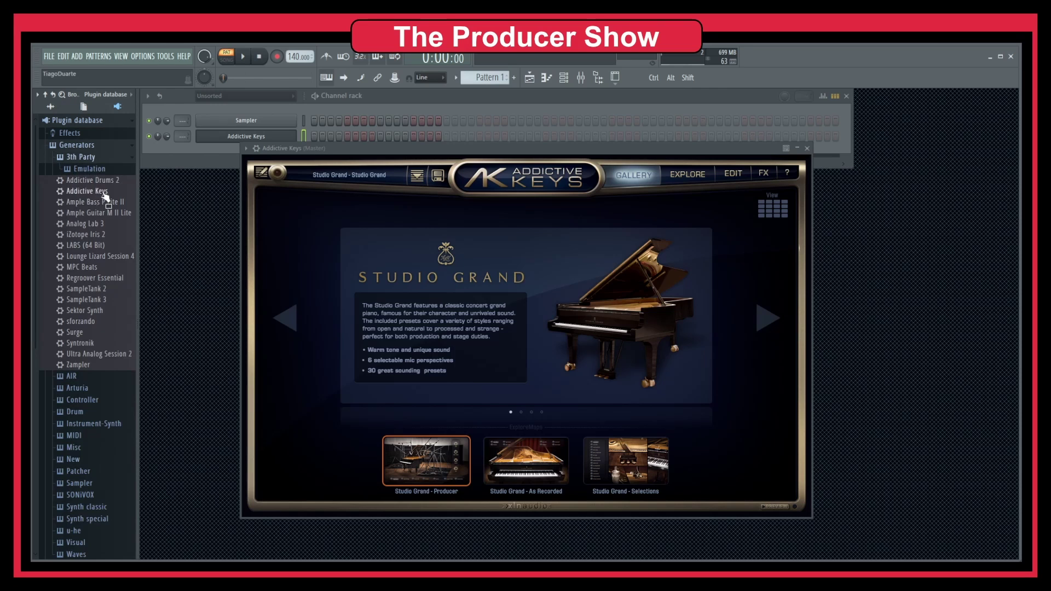
left_click_drag(91, 194, 253, 160)
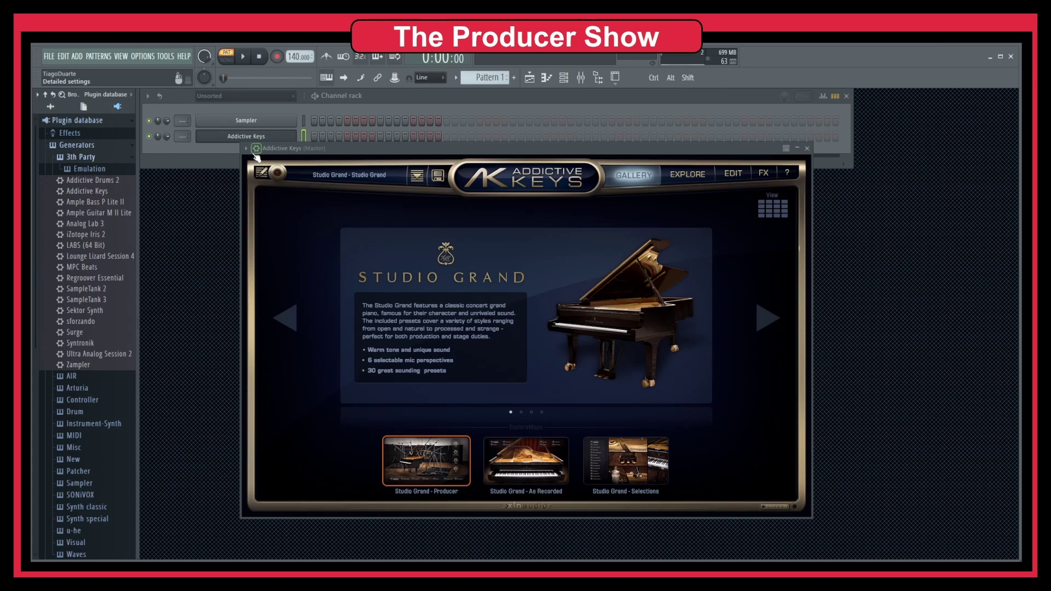
left_click(807, 148)
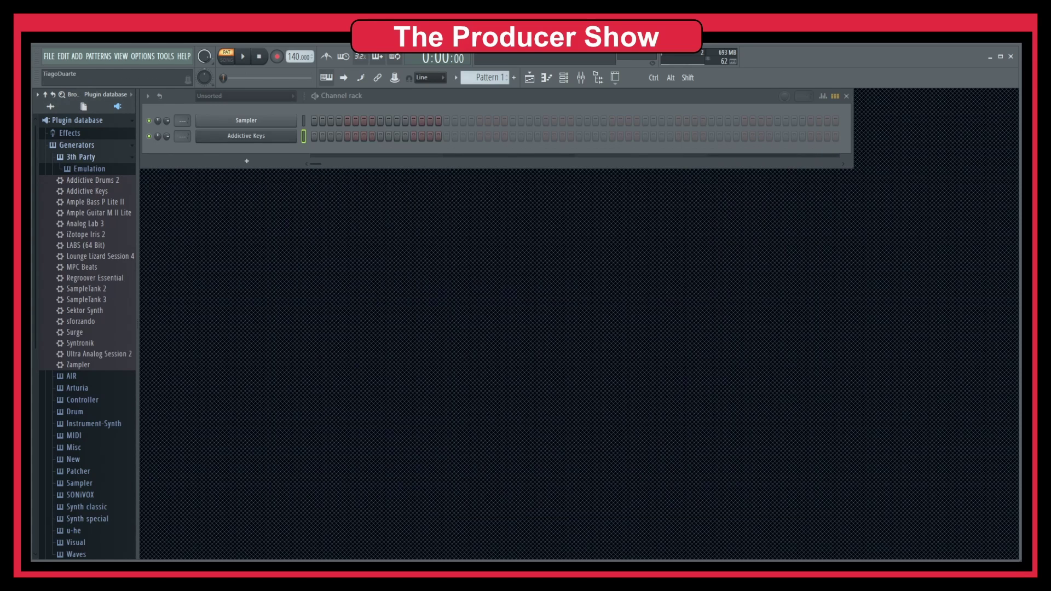
left_click_drag(92, 191, 246, 154)
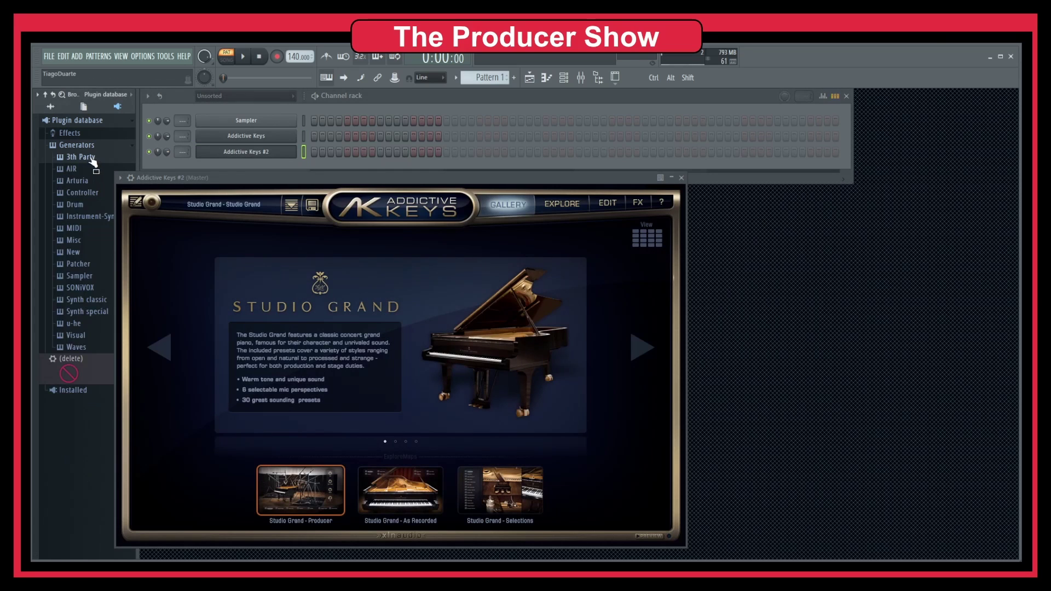
Try to add the second Addictive Keys instance to the plugin database as a favorite, and close its window.
left_click(130, 177)
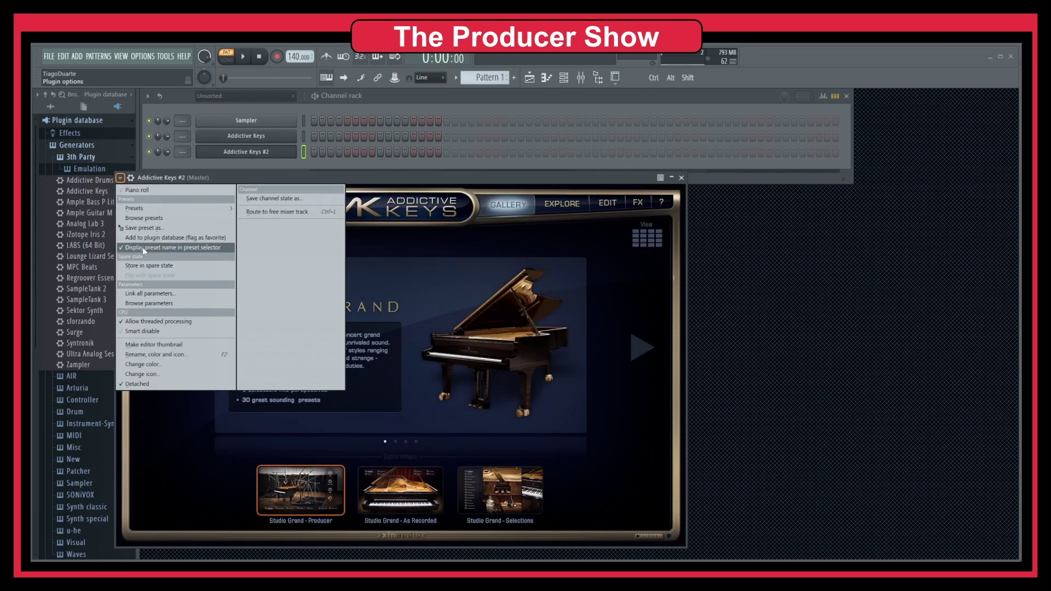
left_click(150, 239)
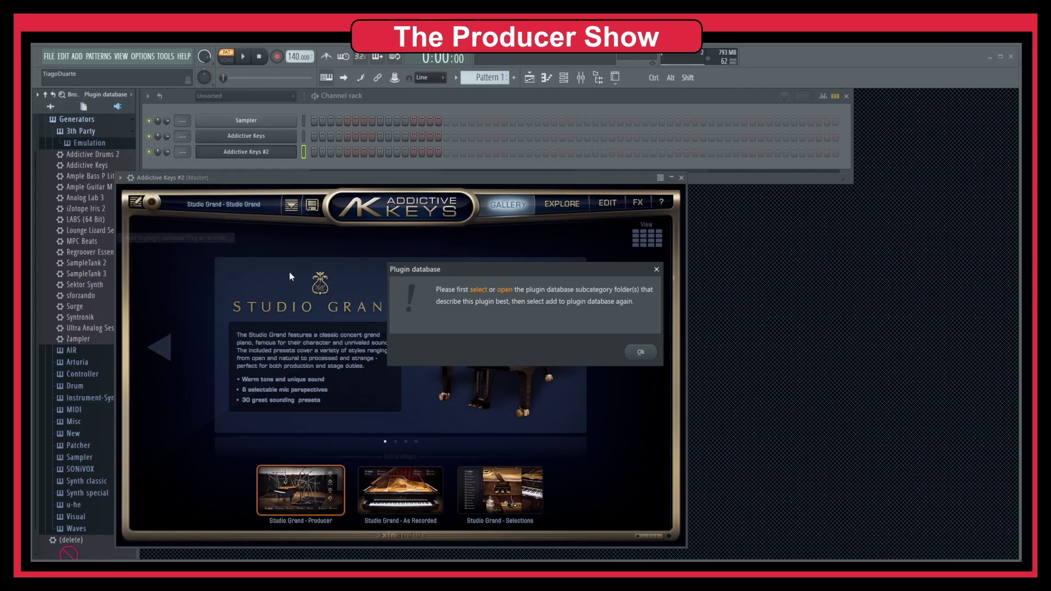
left_click(639, 353)
left_click_drag(340, 177, 445, 124)
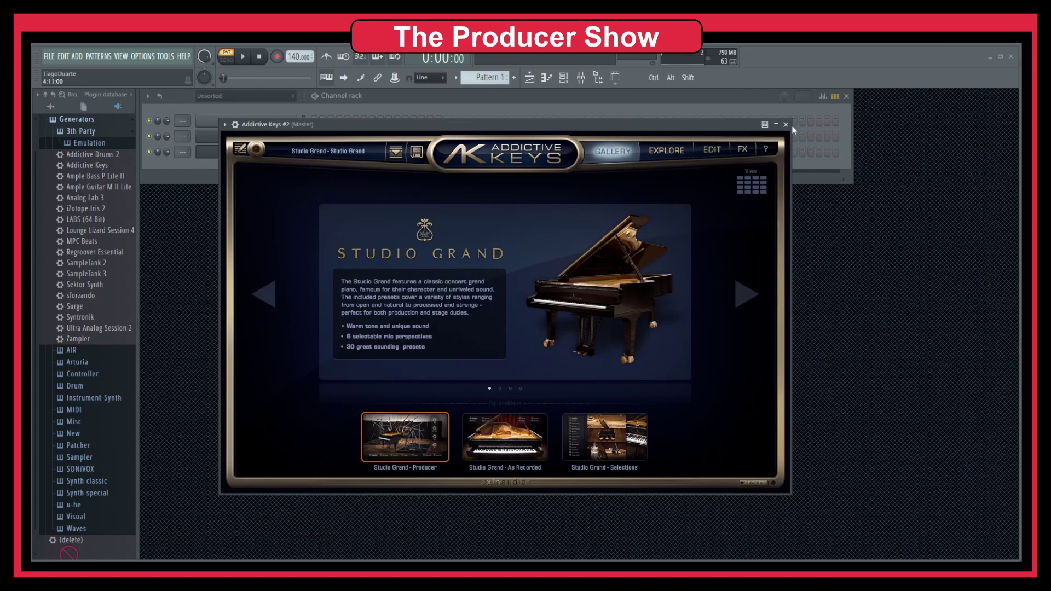
left_click(786, 125)
Show the mixer, collapse the Generators folder and load splitEnhancer from Daily Beats into effect slot 1 of the Master track.
left_click(581, 78)
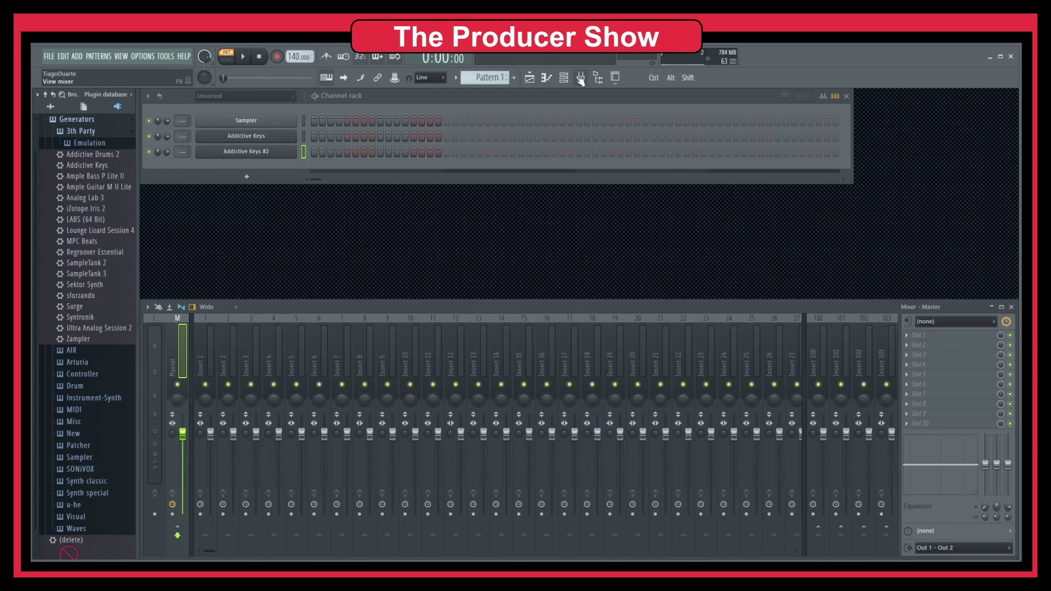
left_click(82, 105)
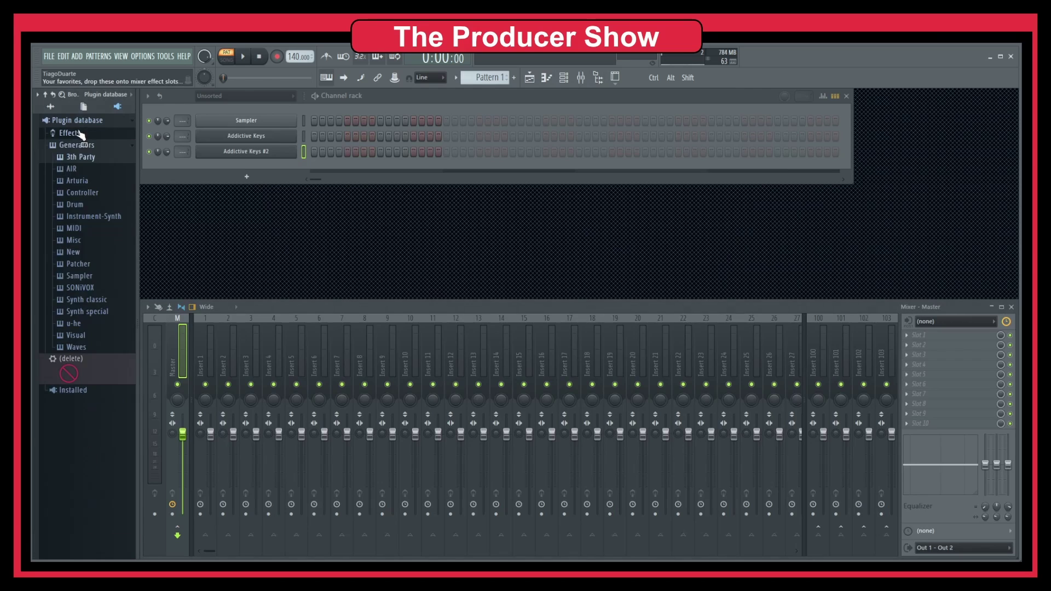
left_click(96, 144)
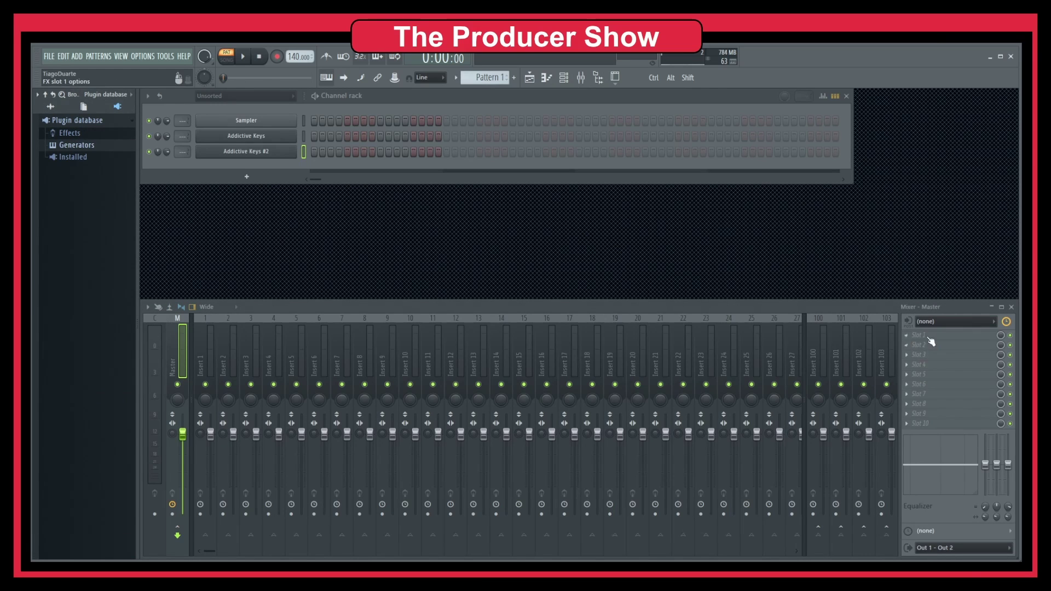
left_click(926, 336)
mouse_move(876, 390)
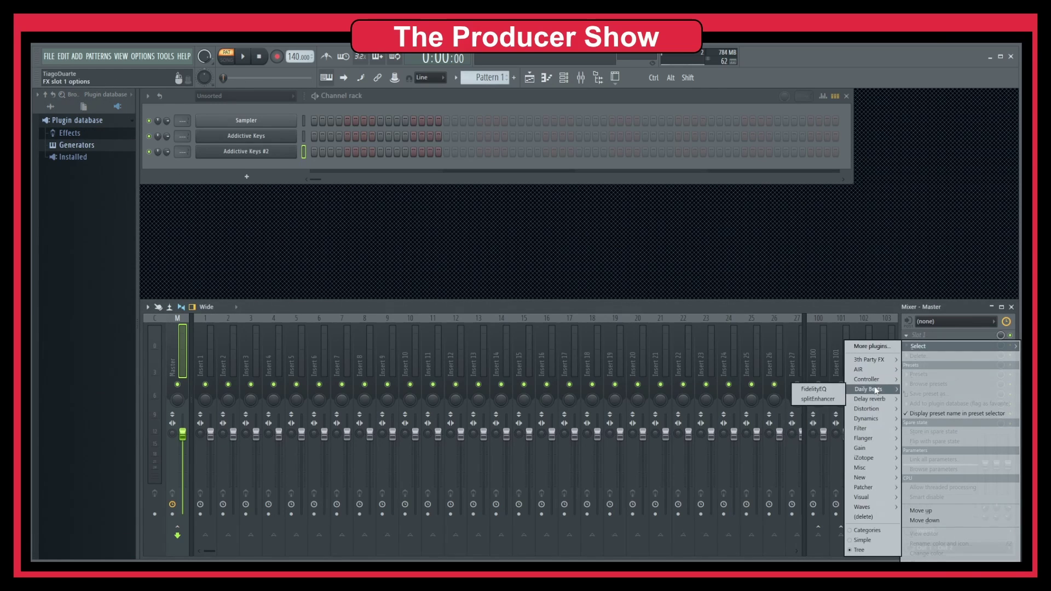
left_click(820, 400)
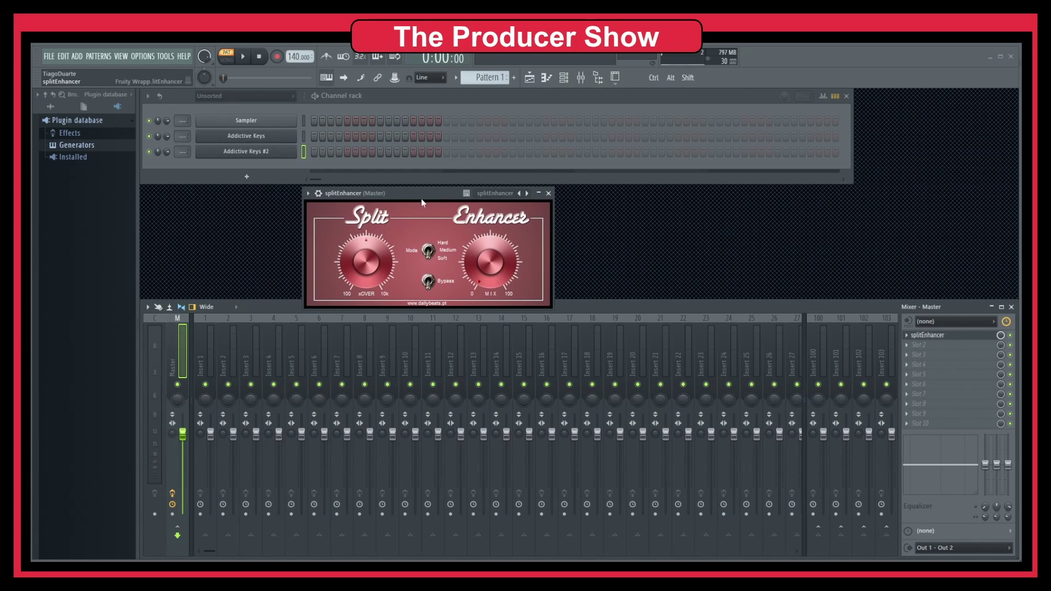
Try to flag splitEnhancer as a favorite in the plugin database without opening a subcategory folder.
left_click(308, 193)
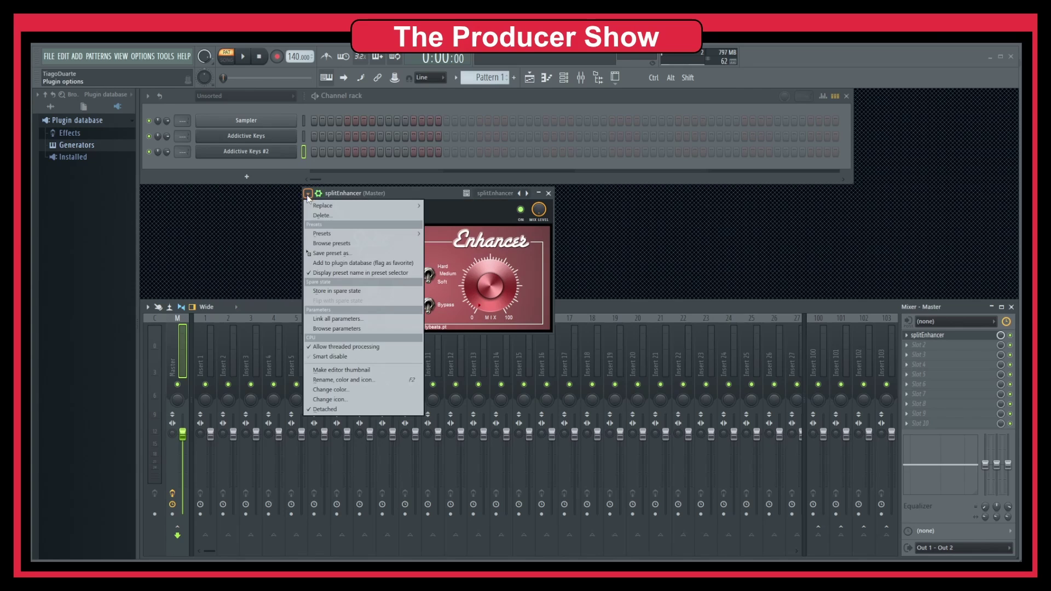
left_click(353, 263)
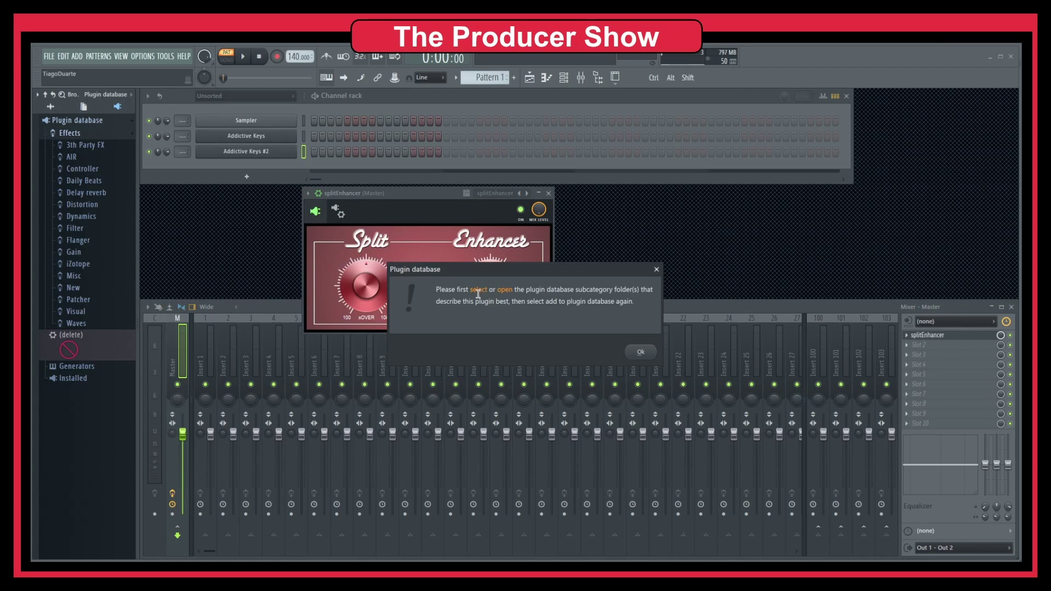
left_click(641, 353)
Open the Daily Beats effects folder, add splitEnhancer to it as a favorite, and close the plugin window.
left_click(94, 182)
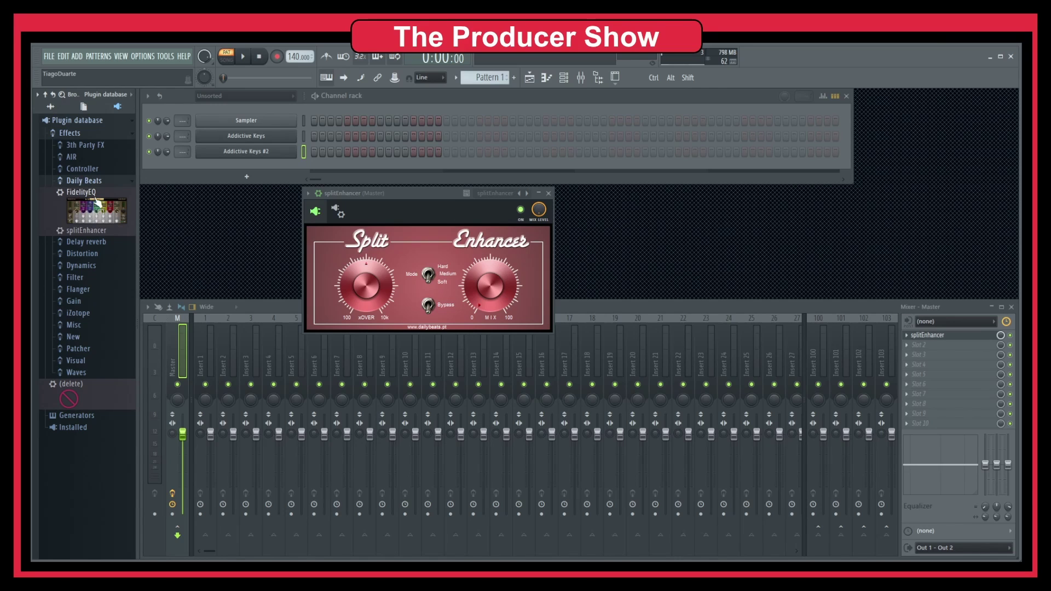
left_click(308, 193)
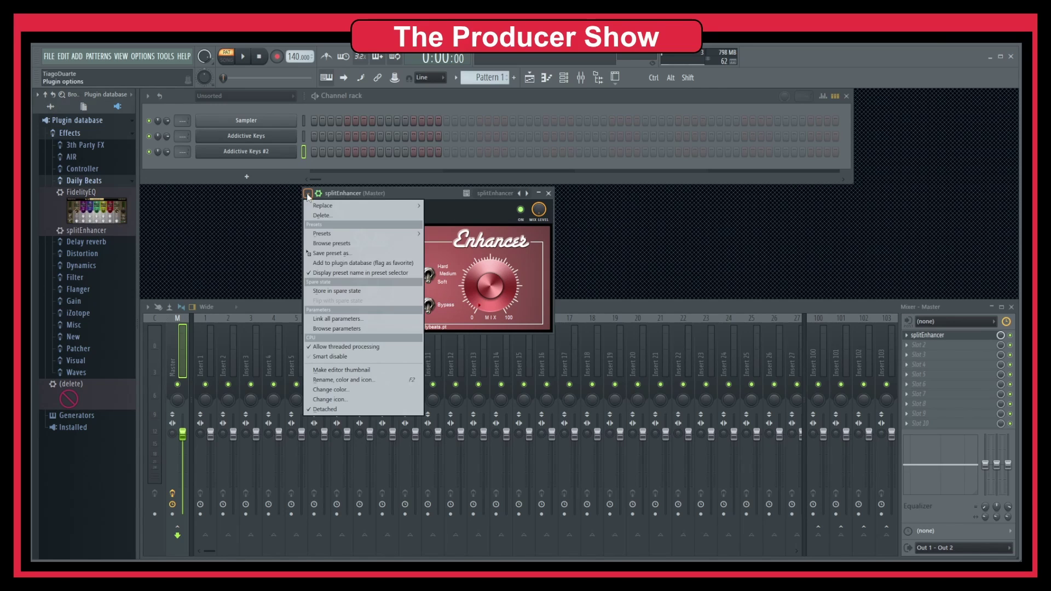
left_click(346, 263)
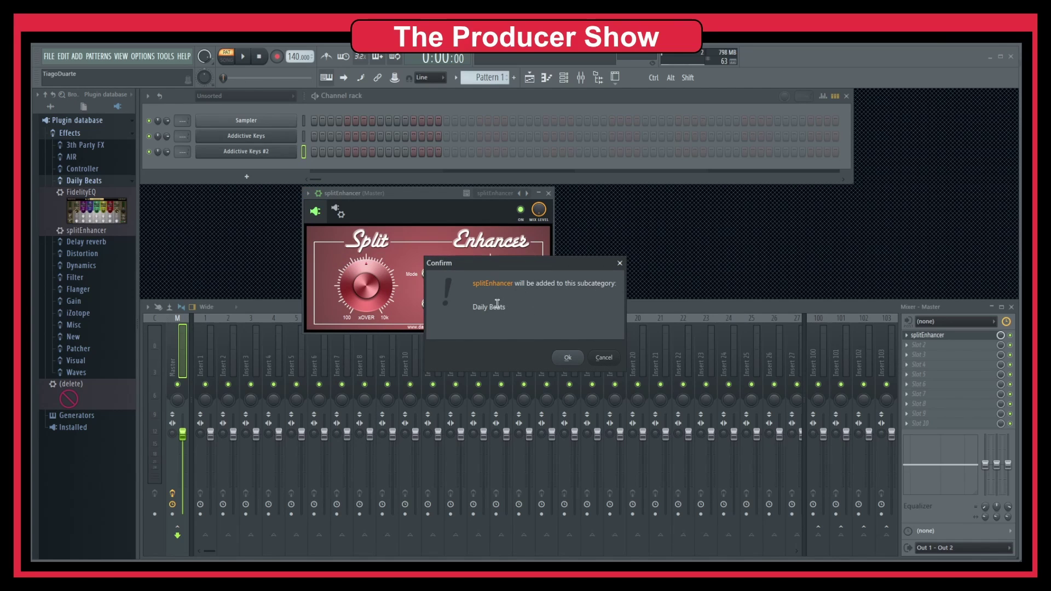
left_click(569, 358)
left_click_drag(112, 246, 83, 240)
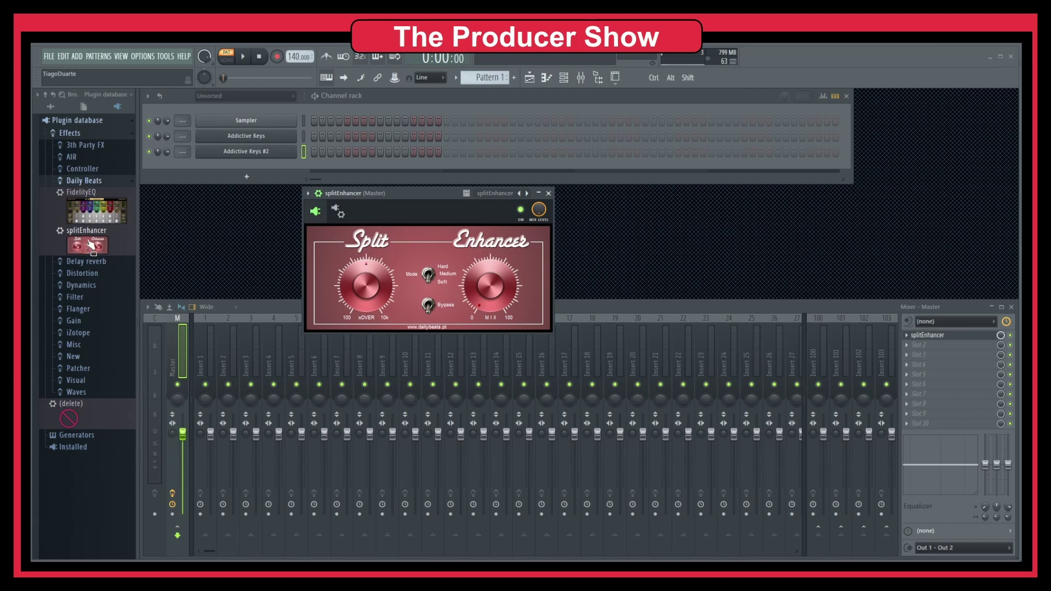
left_click_drag(91, 245, 704, 387)
left_click(548, 194)
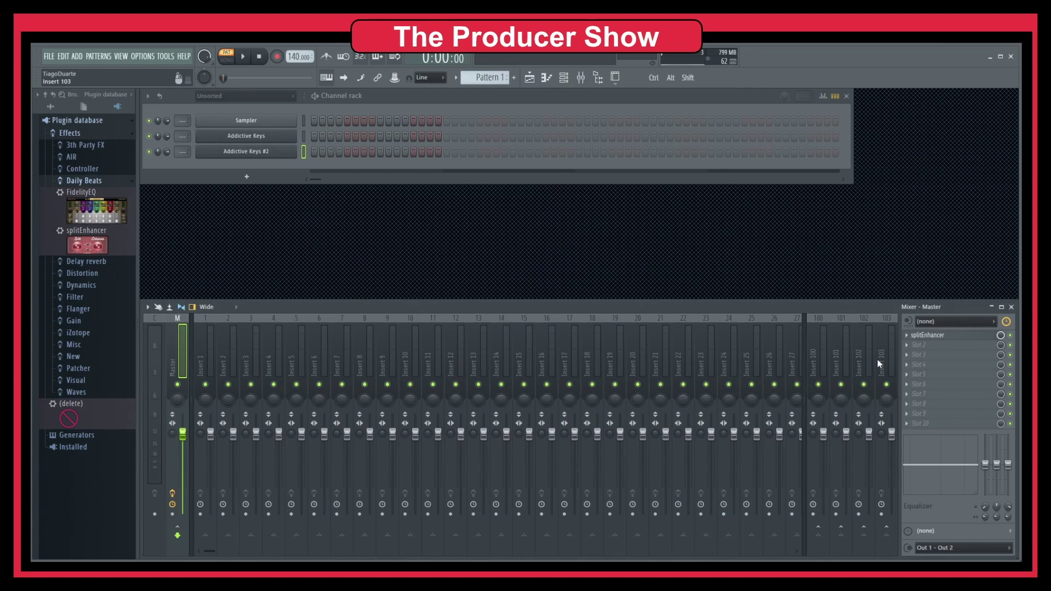
Look up the splitEnhancer thumbnail in the plugin picker and close the picker.
key("F8")
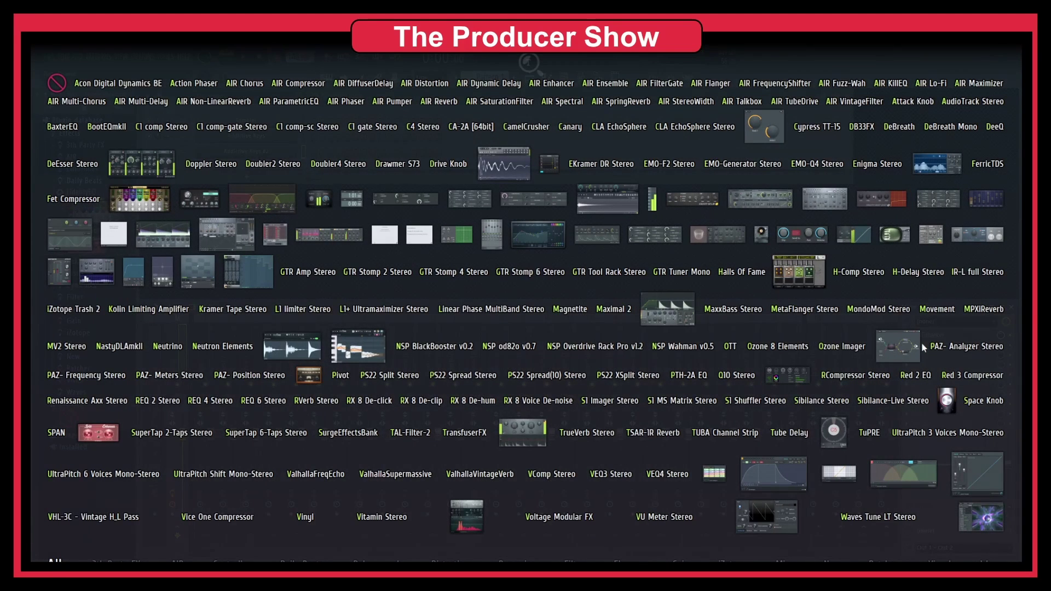
mouse_move(147, 204)
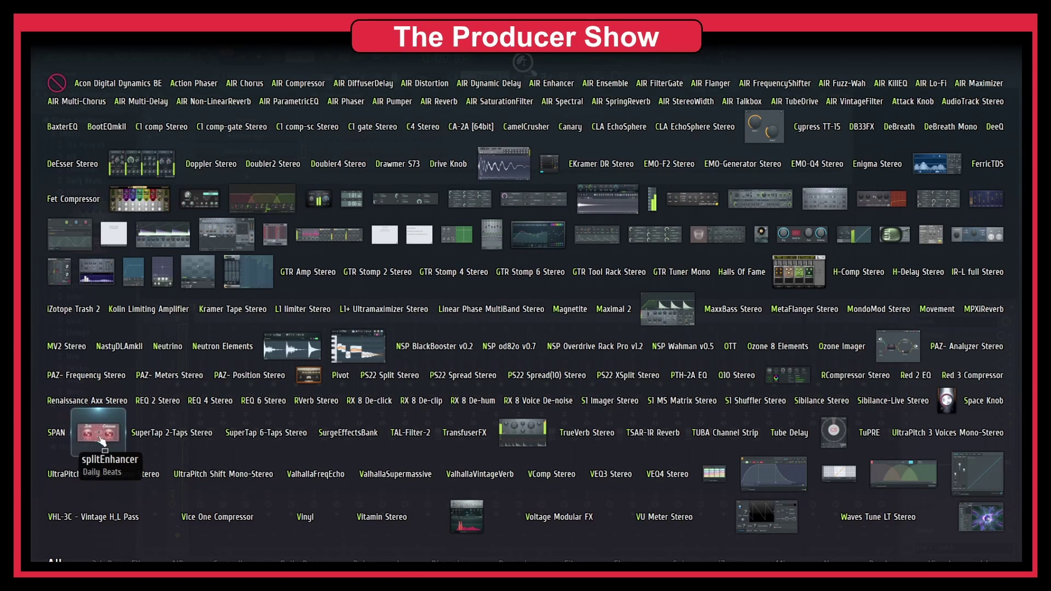
mouse_move(103, 442)
left_click(255, 349)
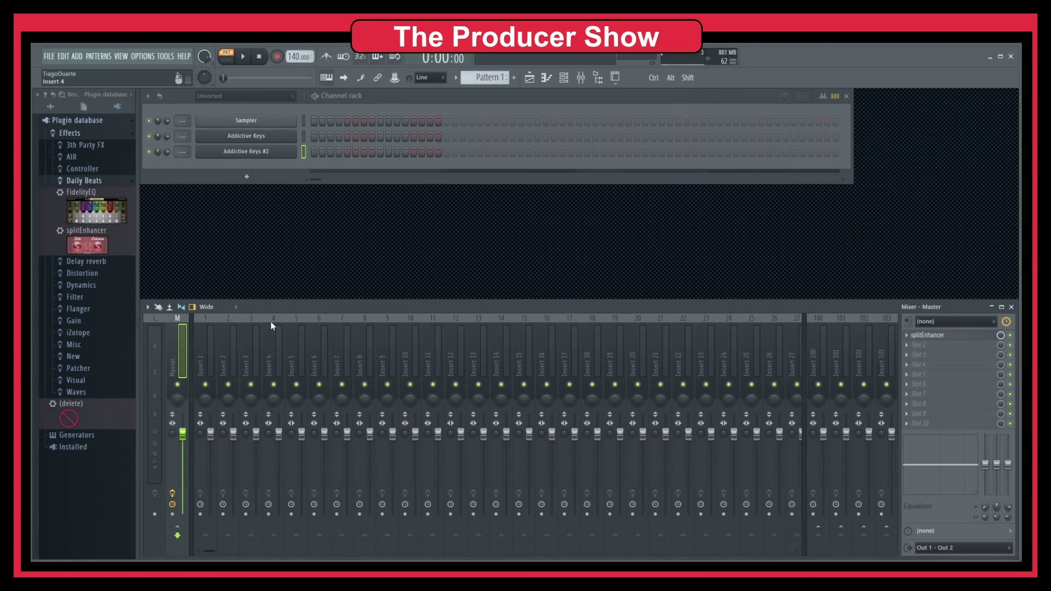
Delete both Addictive Keys channels from the channel rack.
right_click(253, 136)
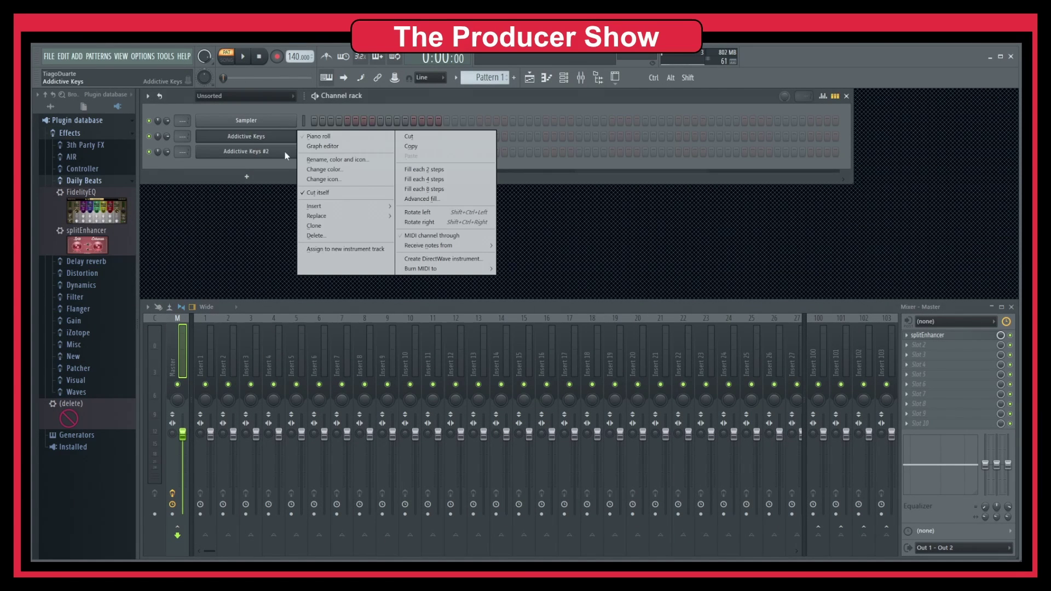
left_click(332, 236)
left_click(577, 352)
right_click(253, 137)
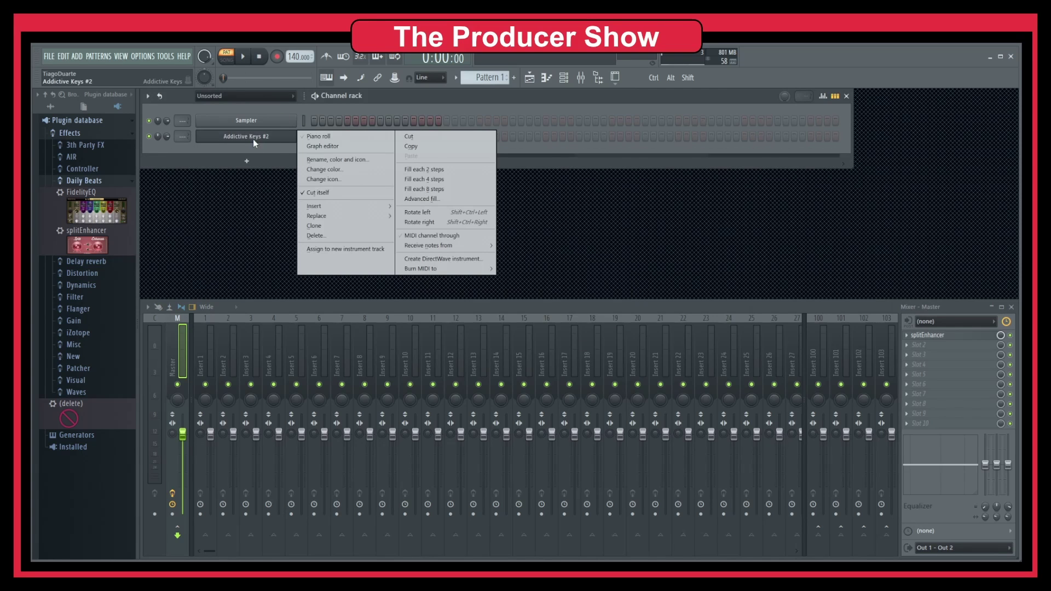
left_click(333, 235)
left_click(578, 353)
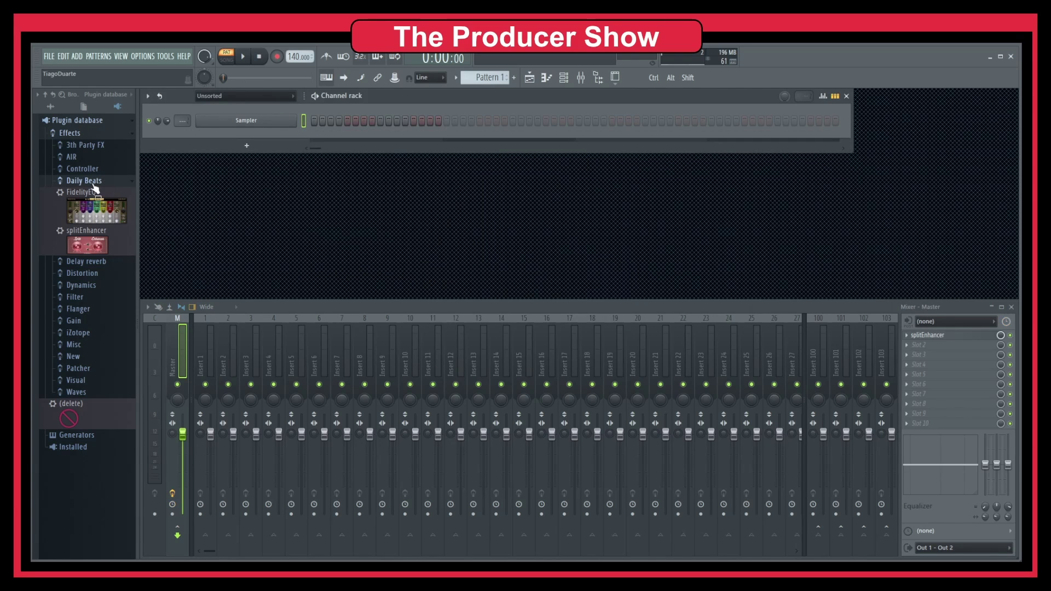
Collapse the Daily Beats and Effects folders in the plugin database.
left_click(87, 181)
left_click(71, 133)
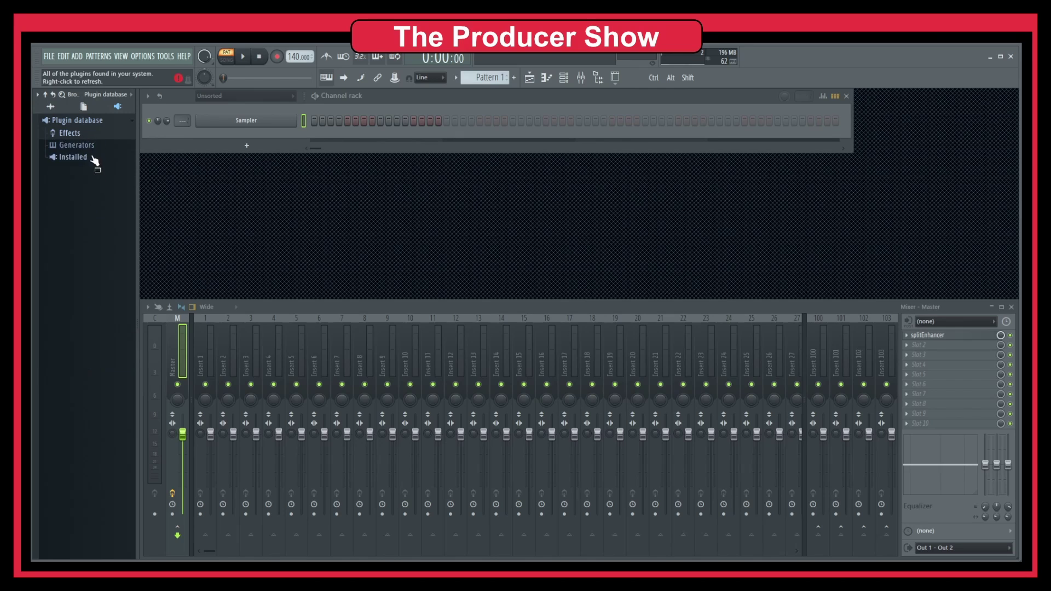
Expand the Generators and 3th Party folders in the plugin database, and add Addictive Keys as a new channel.
left_click(82, 145)
left_click(82, 157)
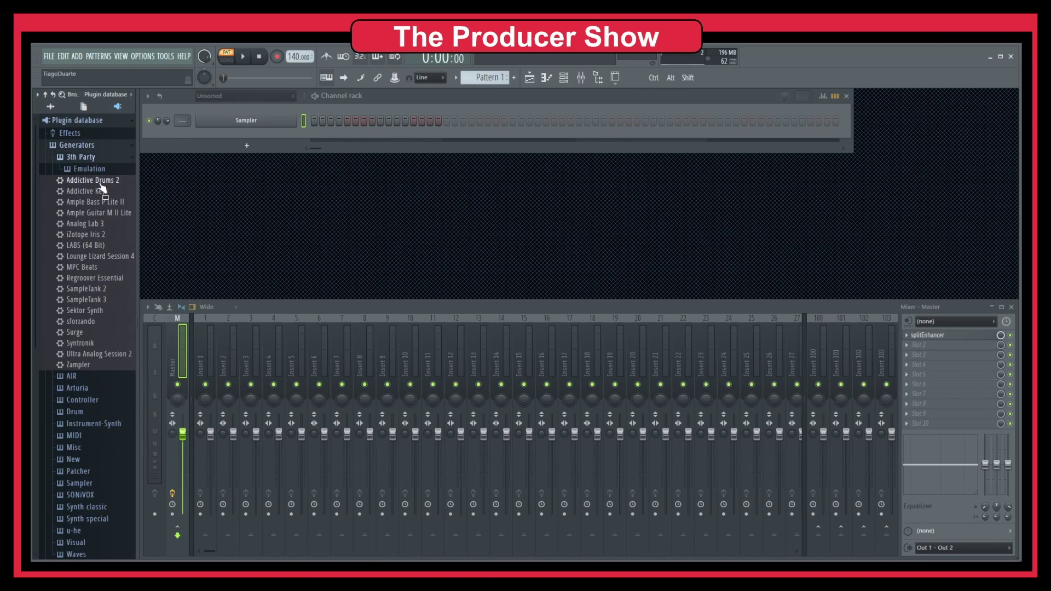
left_click(247, 145)
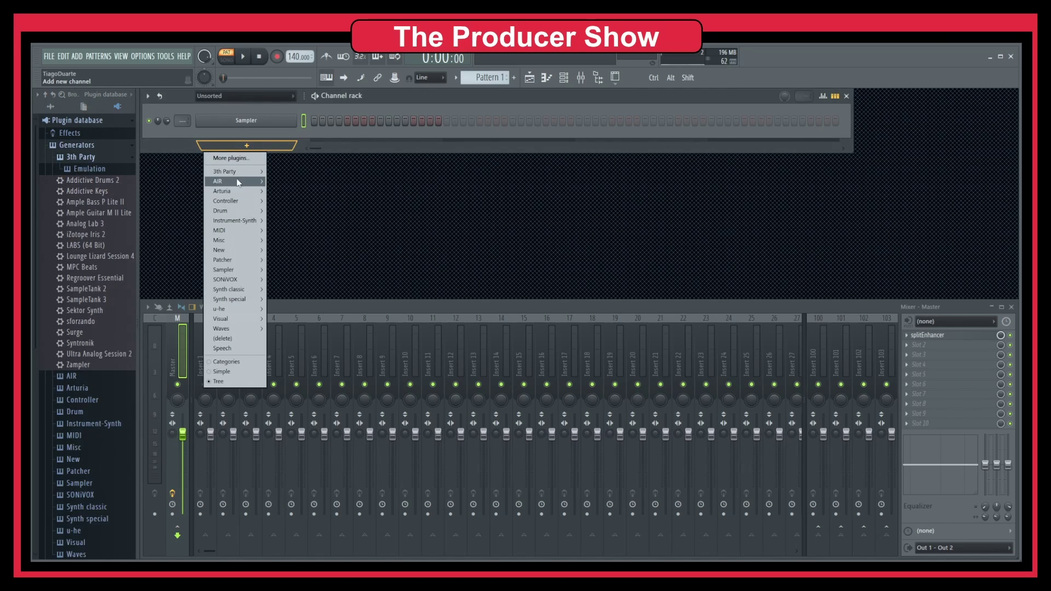
mouse_move(242, 182)
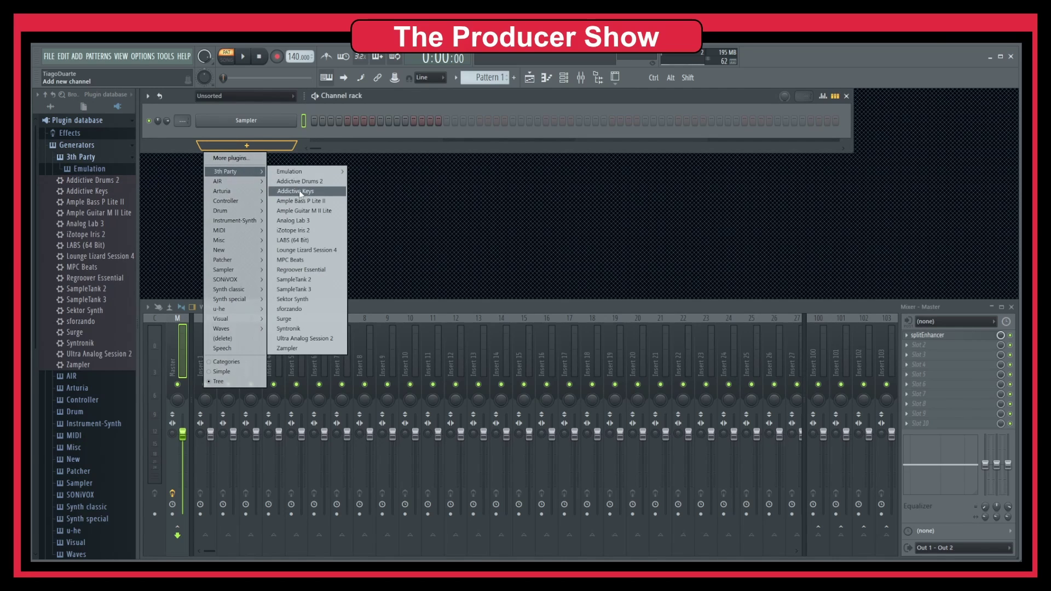
left_click(298, 191)
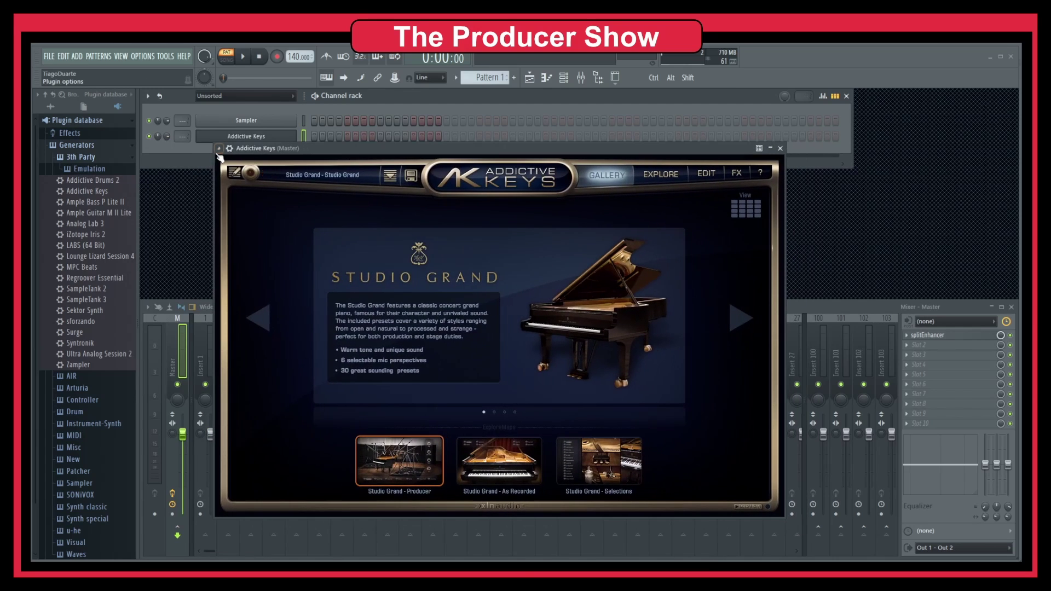
Try to add Addictive Keys to the 3th Party folder of the plugin database as a favorite.
left_click(219, 149)
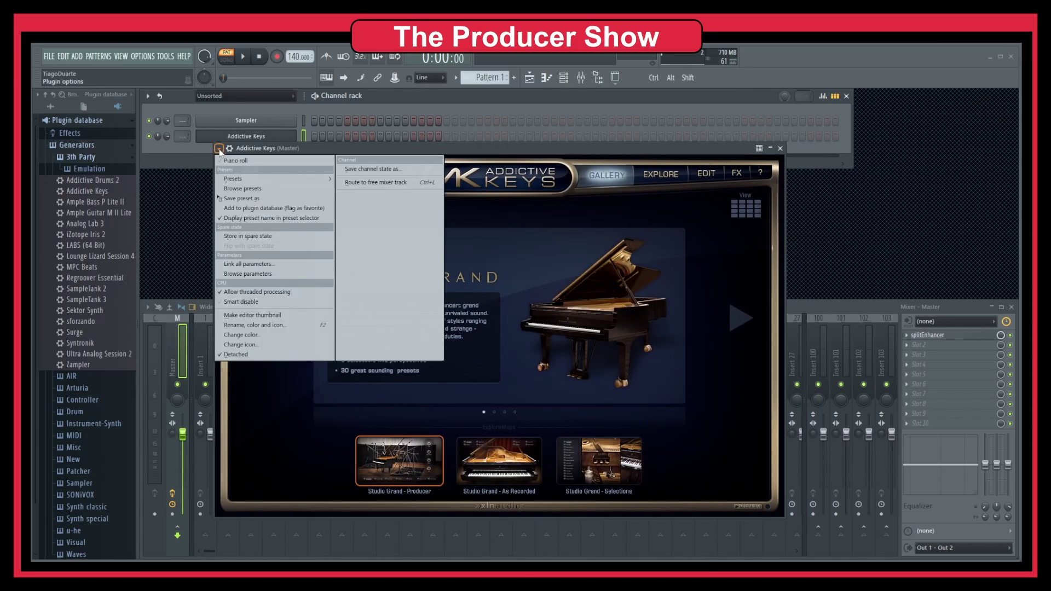
left_click(265, 208)
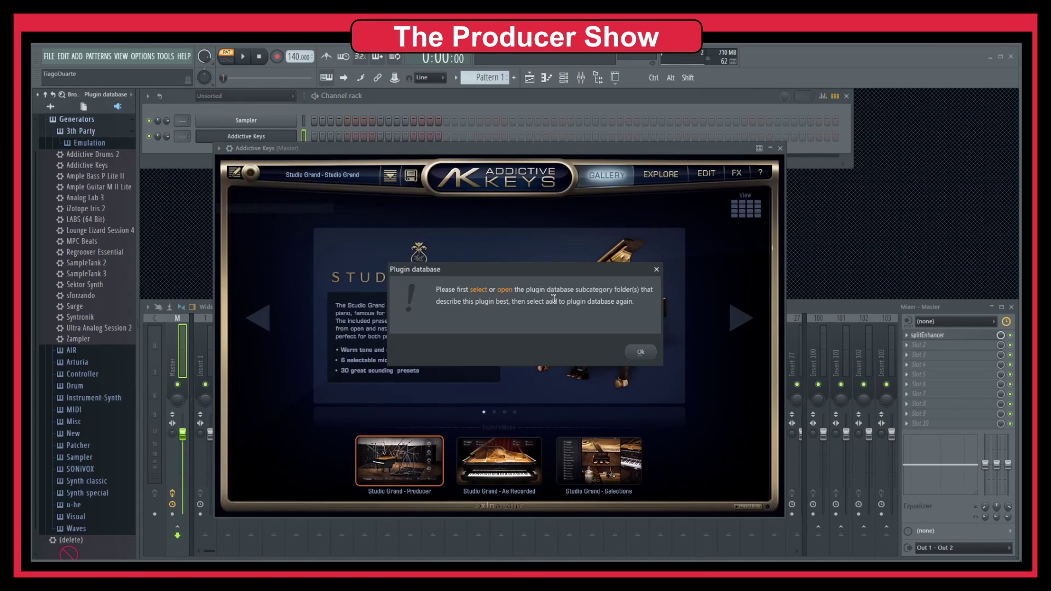
left_click(641, 353)
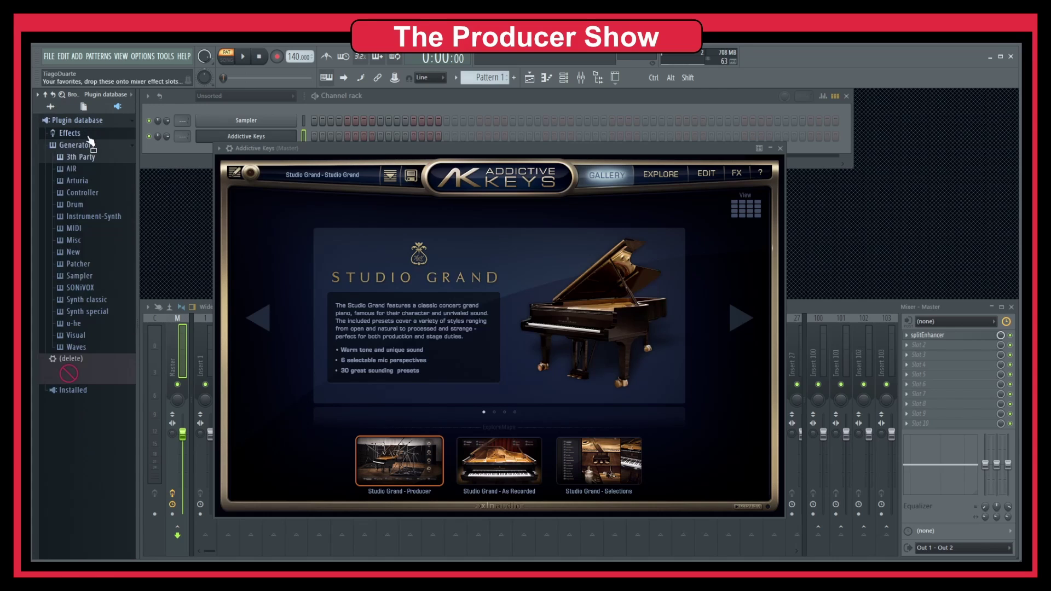
left_click(219, 149)
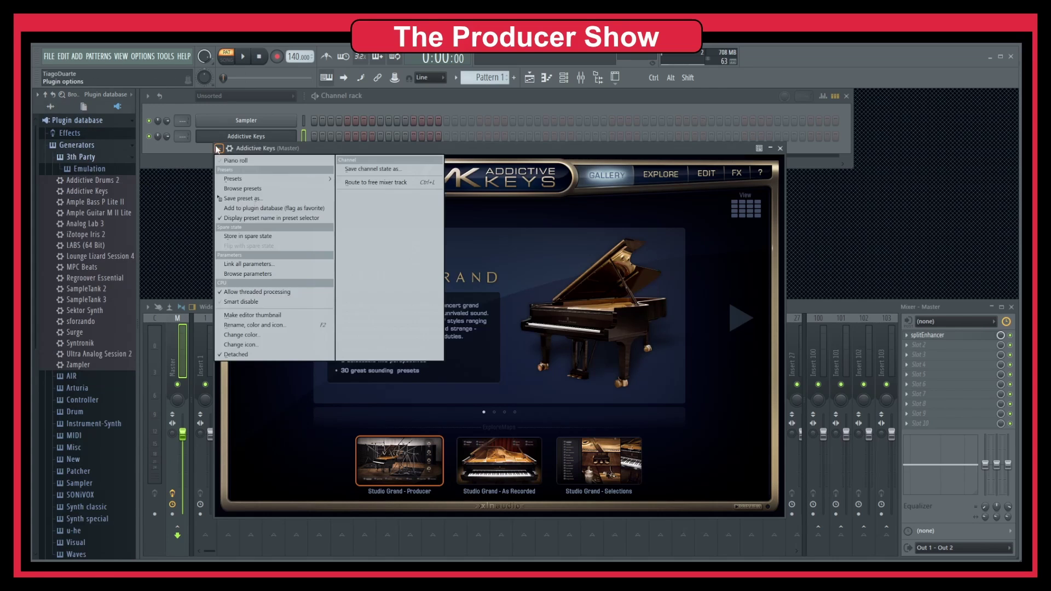
left_click(265, 208)
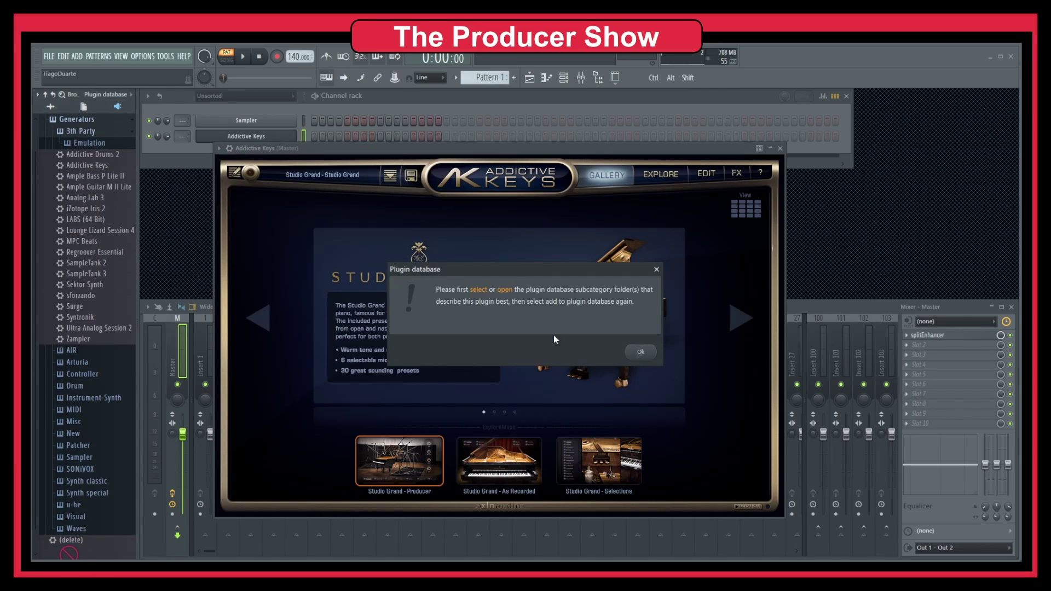
left_click(641, 352)
Close the Addictive Keys window and load Xpand!2 from the AIR generators folder into the channel rack.
left_click(96, 351)
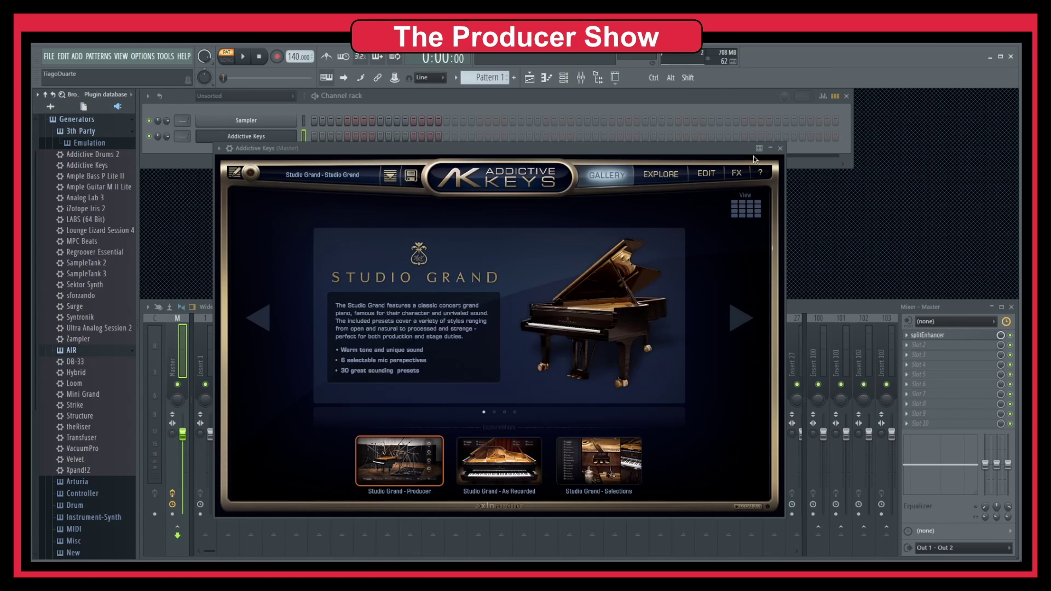
left_click(780, 148)
left_click(83, 132)
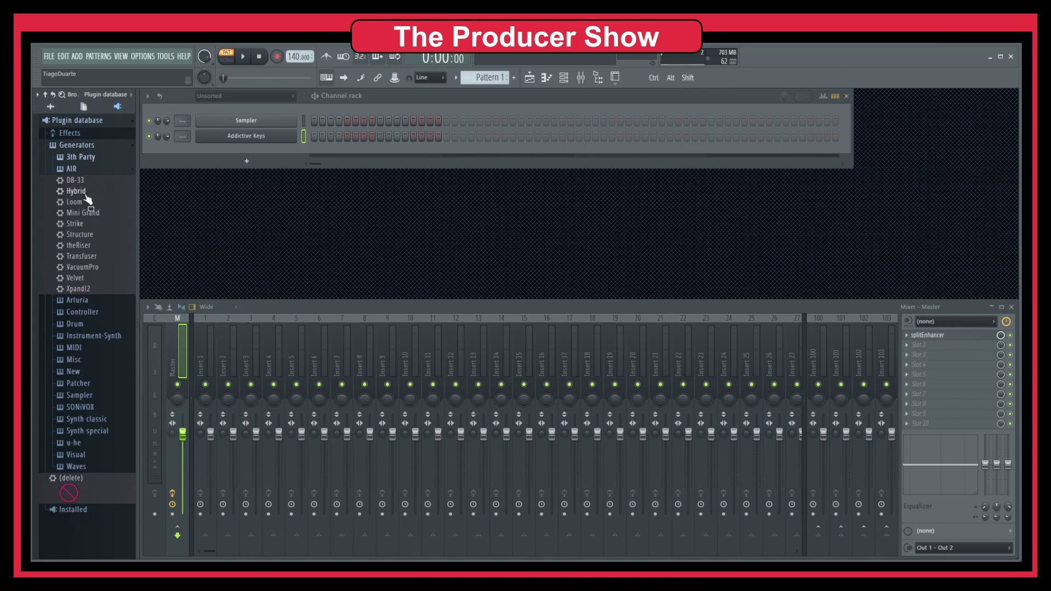
left_click_drag(83, 289, 239, 155)
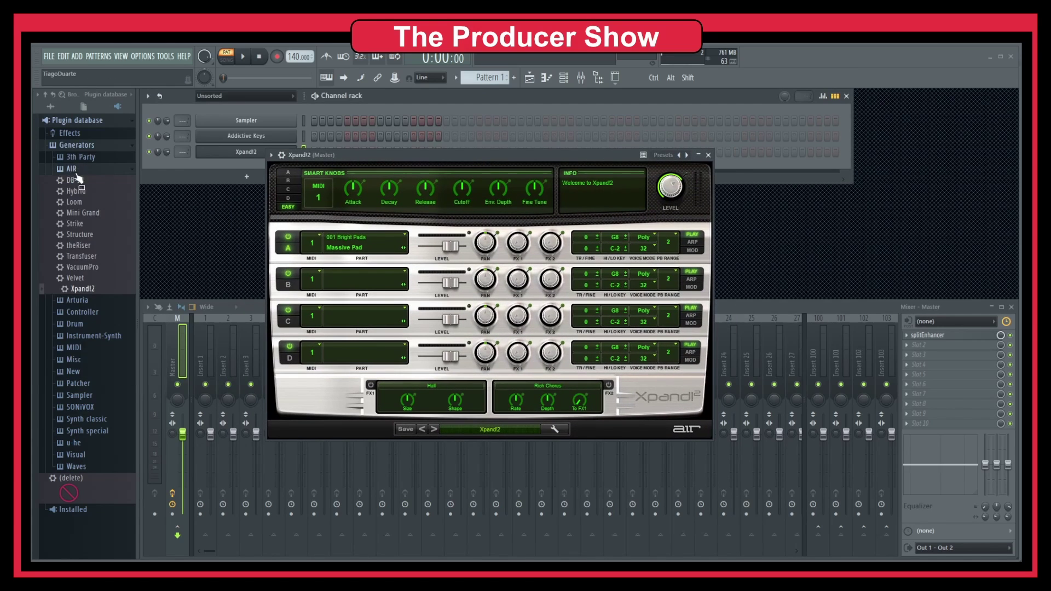
Add Xpand!2 as a favorite to the AIR folder and close its plugin window.
left_click(80, 177)
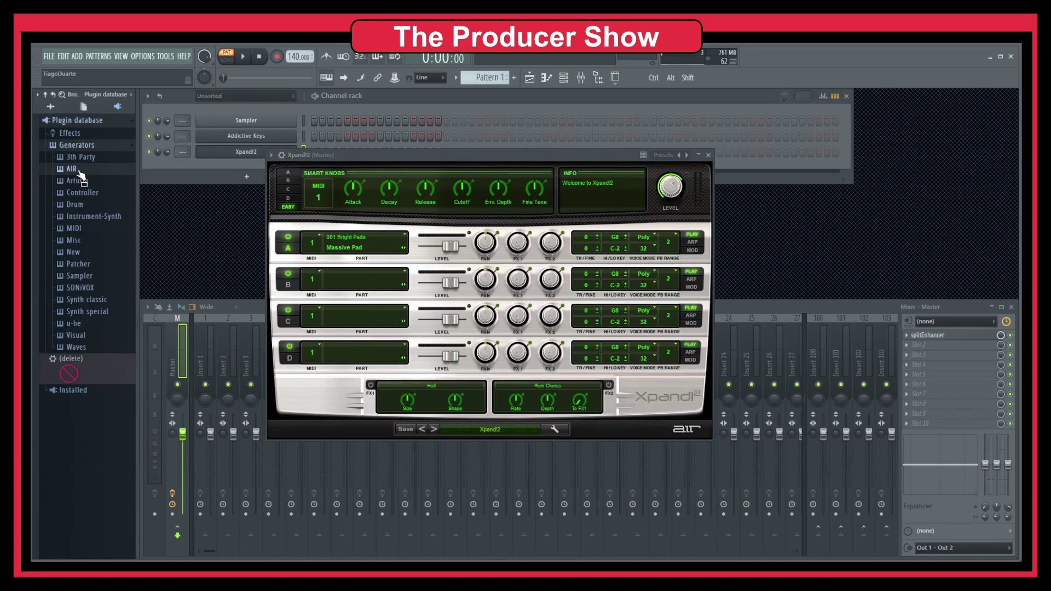
left_click(272, 156)
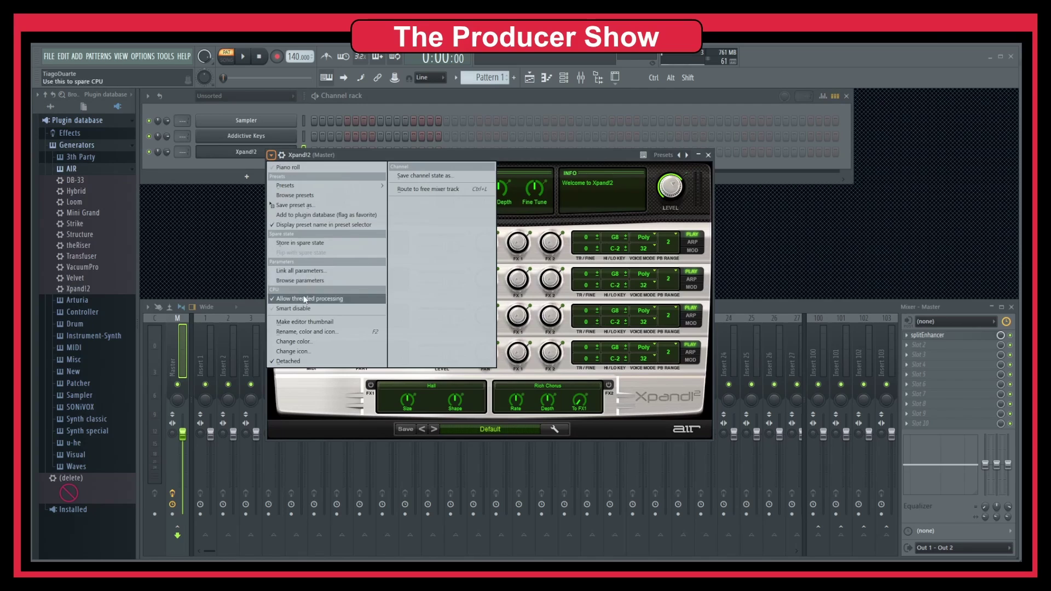
left_click(311, 214)
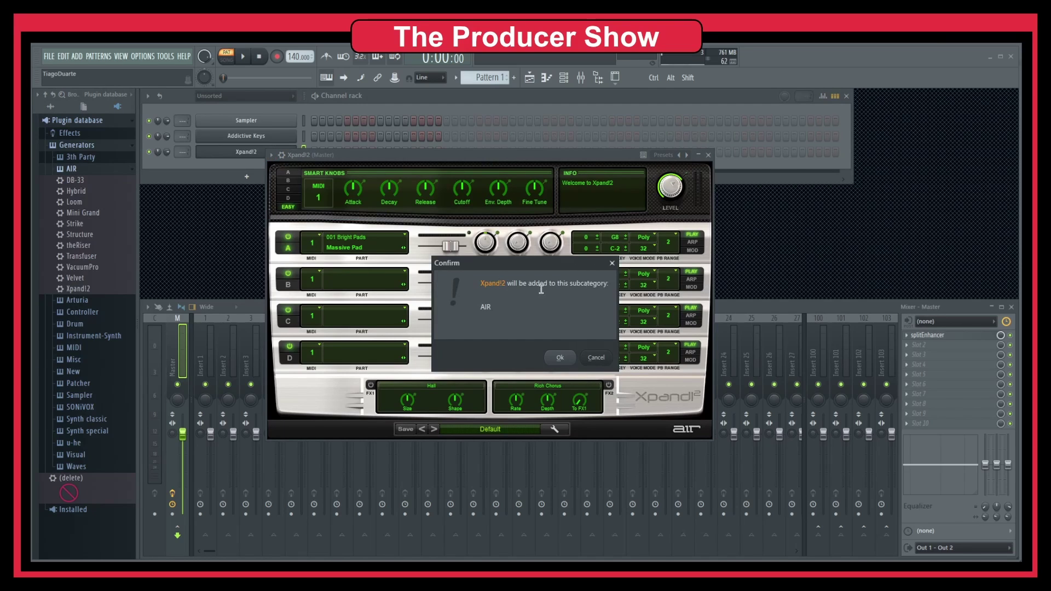
left_click(567, 359)
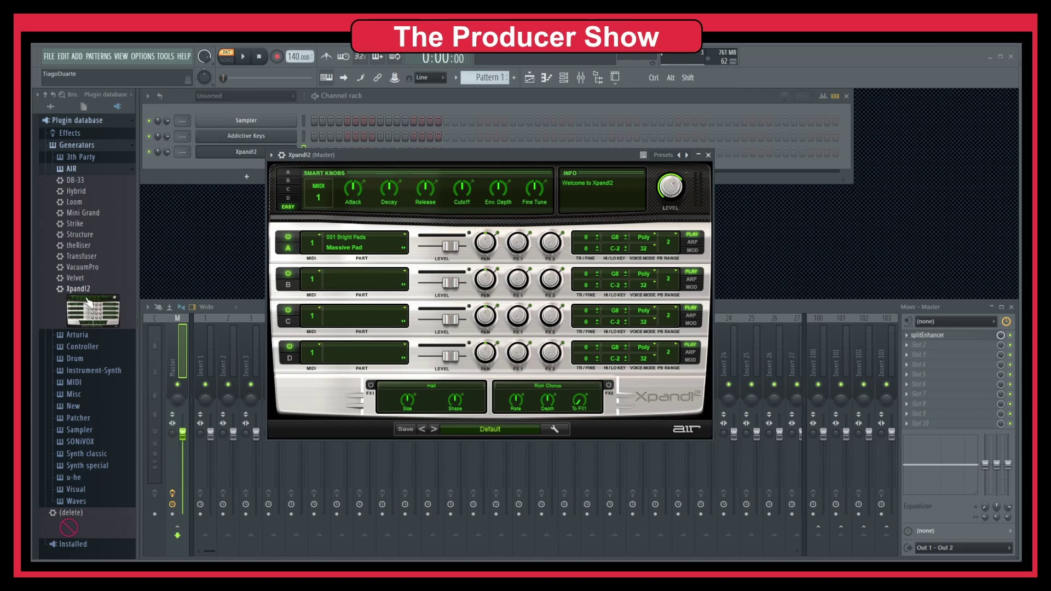
left_click(708, 155)
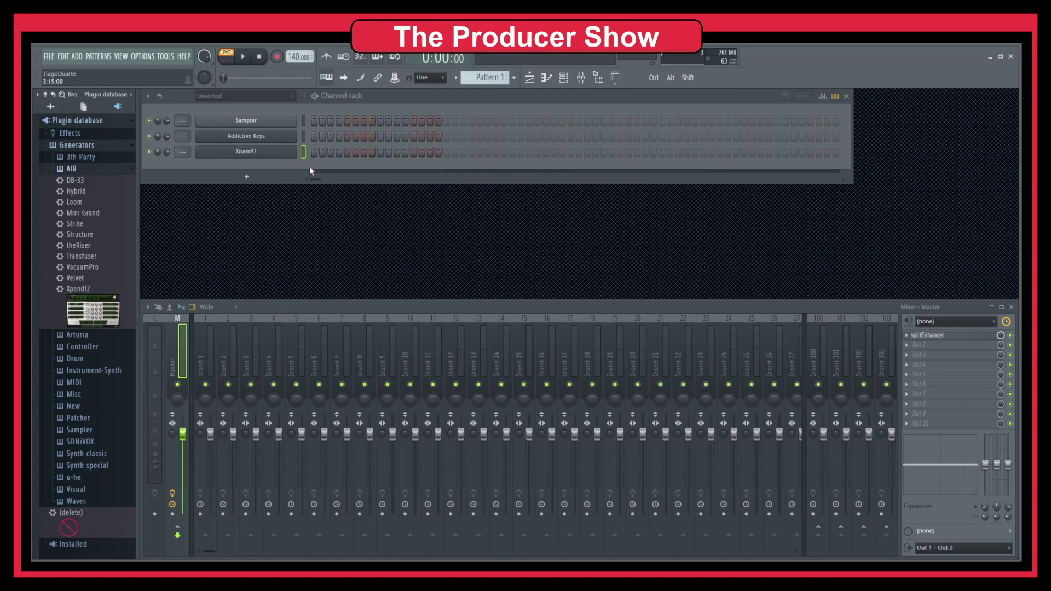
Load Zampler from the 3th Party folder into the channel rack and move its window clear of the plugin database.
left_click(81, 157)
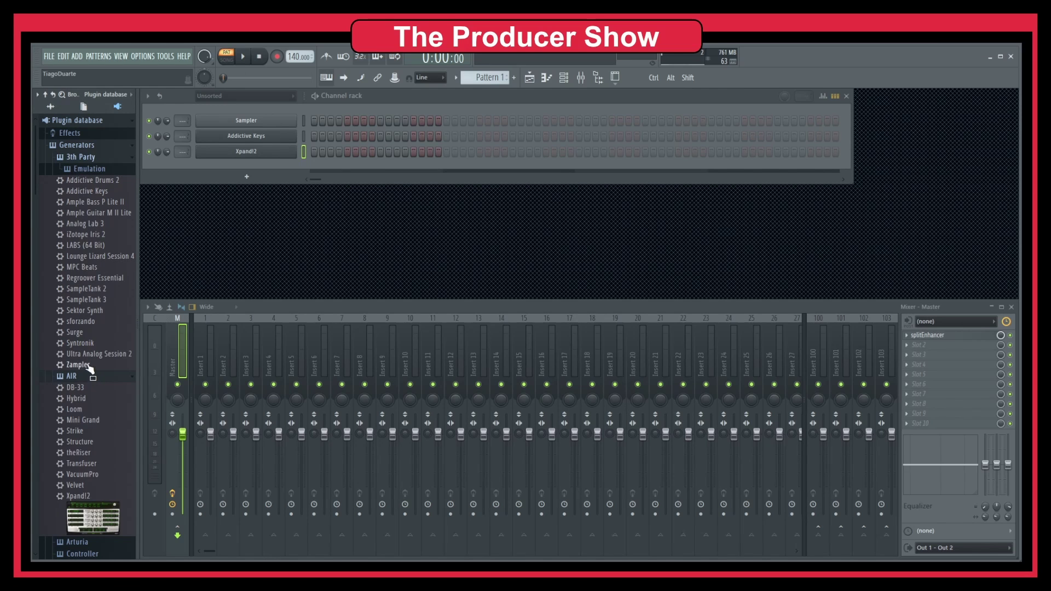
left_click_drag(89, 369, 258, 172)
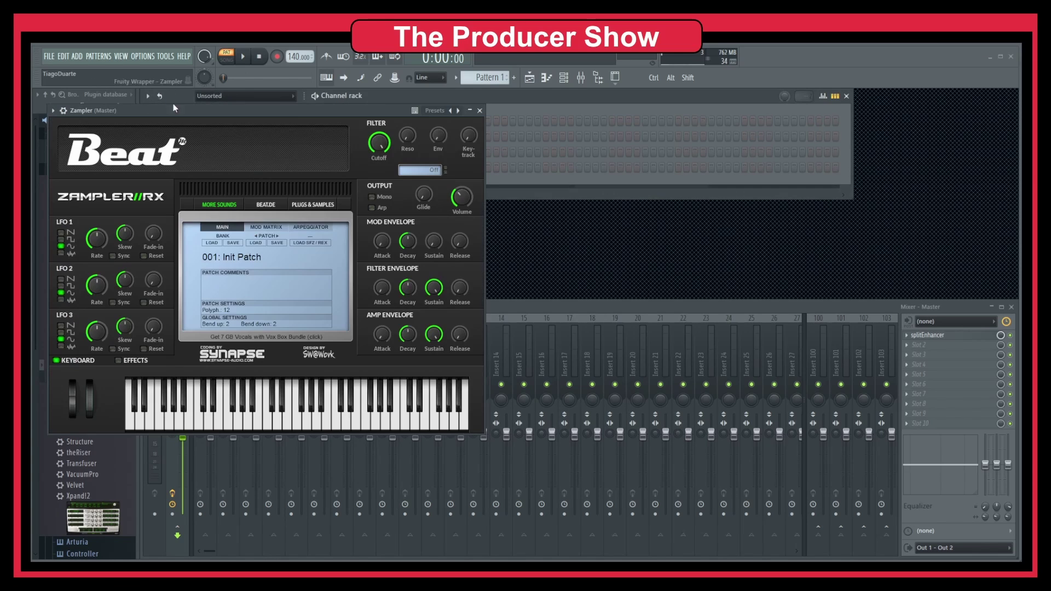
left_click_drag(174, 108, 374, 138)
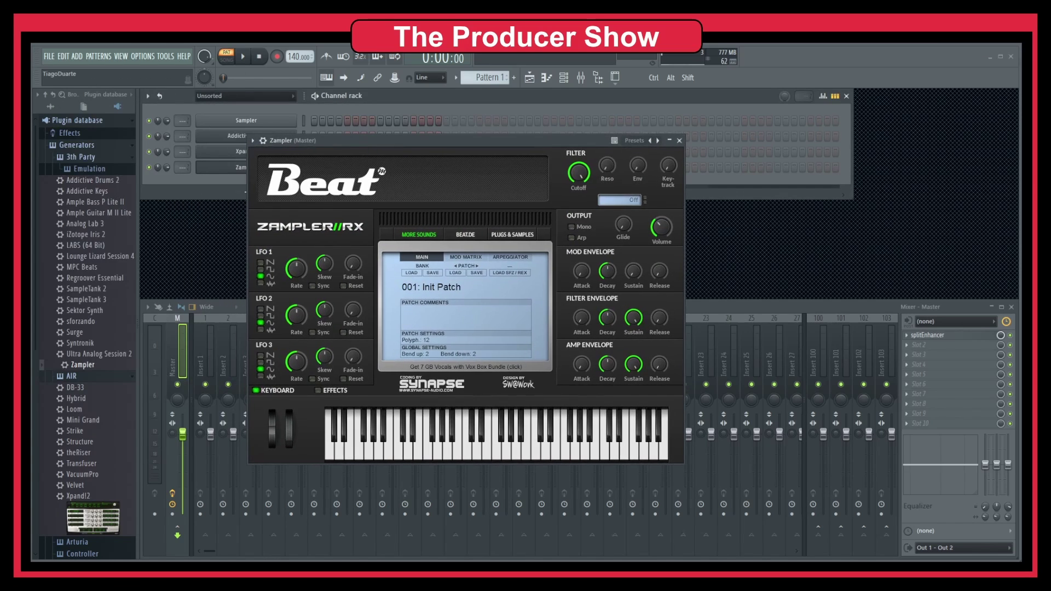
Try to add Zampler as a favorite with only the 3th Party folder open, and close its plugin window.
left_click(94, 379)
left_click(90, 169)
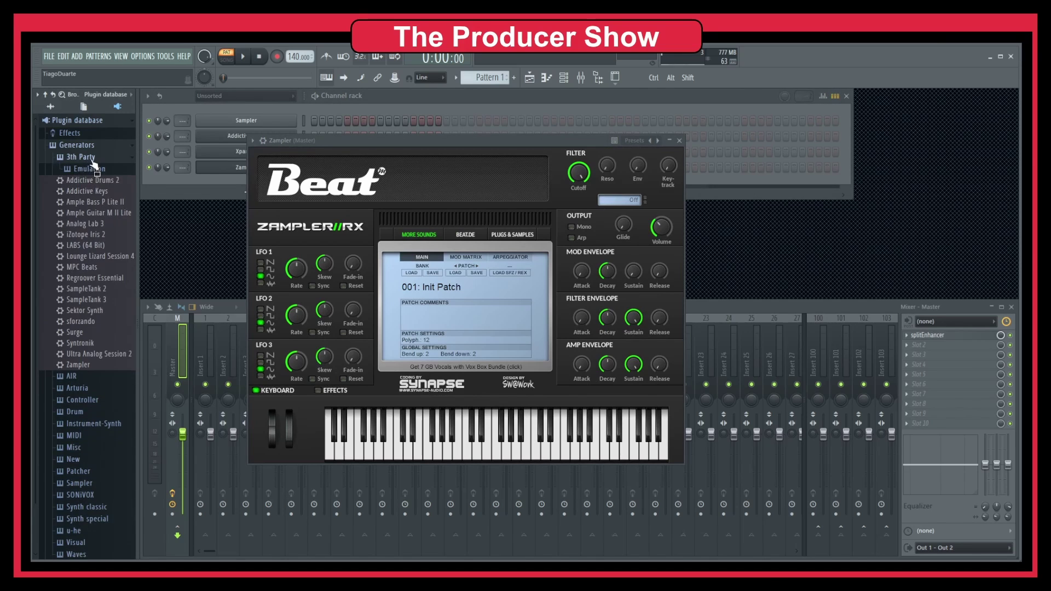
left_click(86, 158)
left_click(87, 158)
left_click(253, 144)
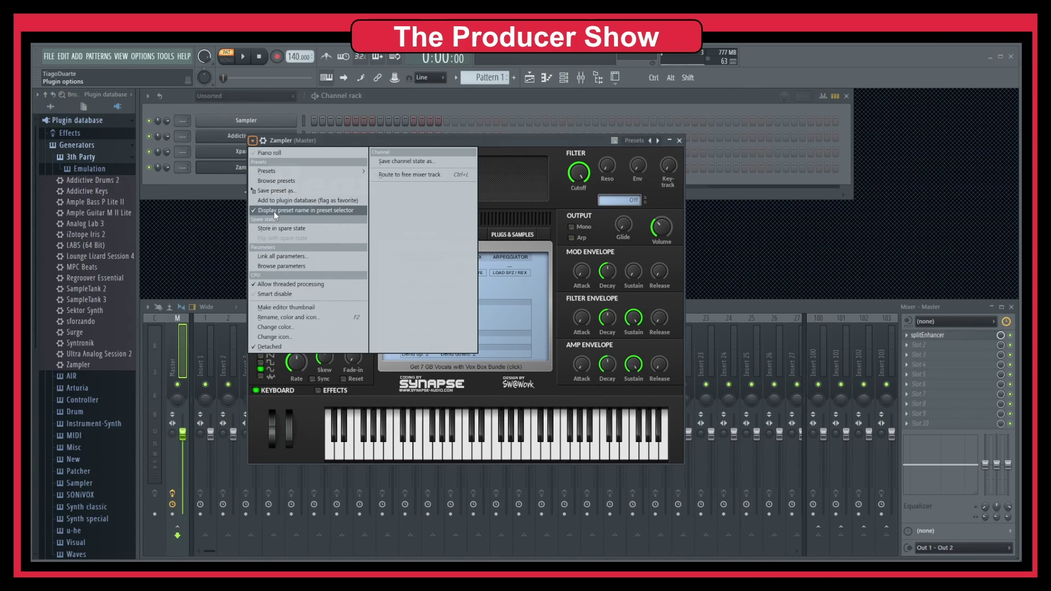
left_click(273, 210)
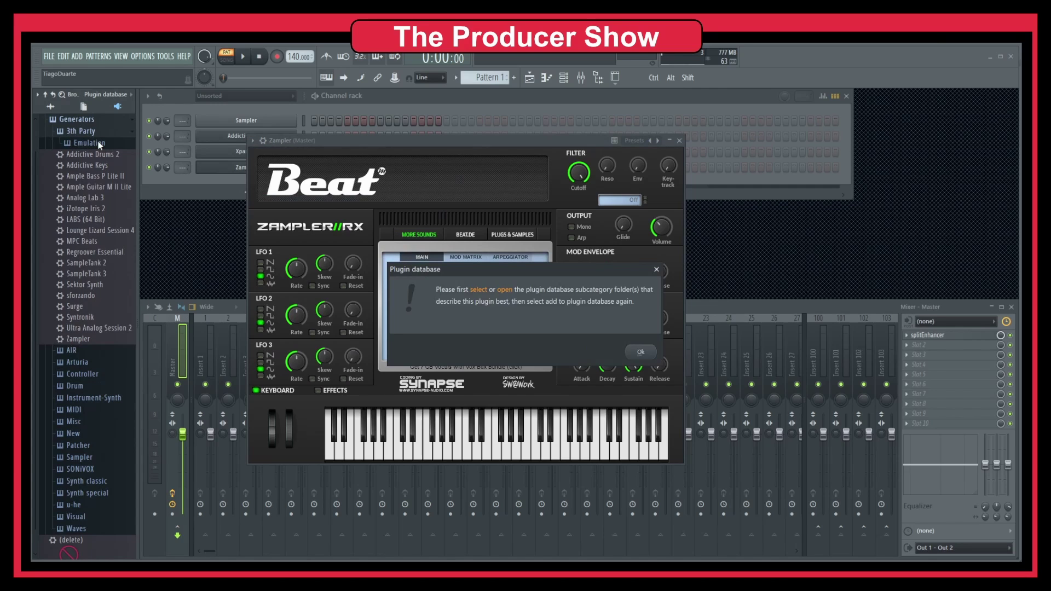
left_click(640, 352)
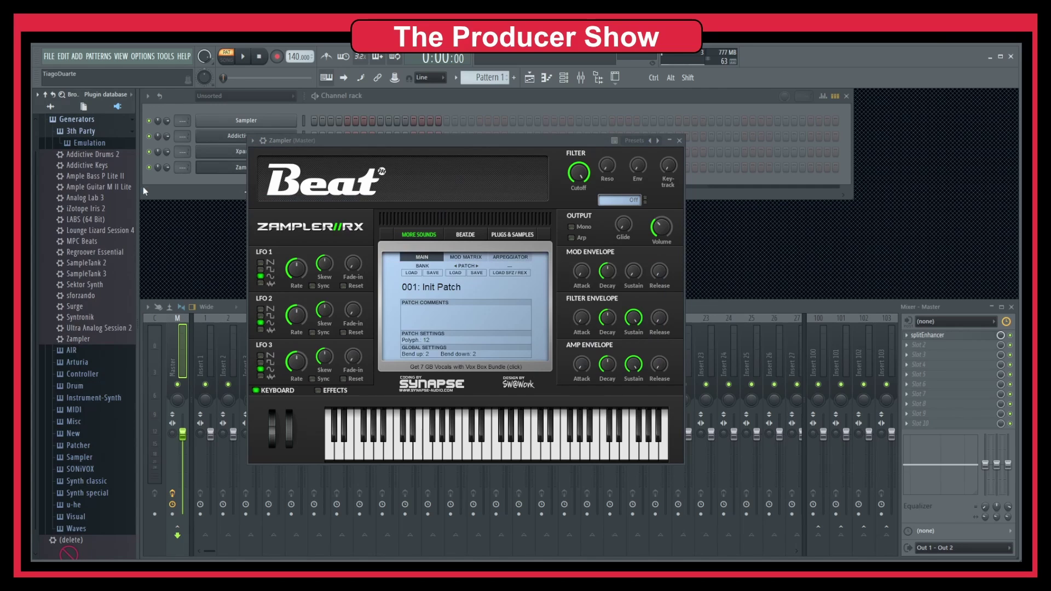
left_click(679, 140)
Load K1v_x64 from the Emulation subfolder into the channel rack and move its window clear of the plugin database.
left_click(88, 144)
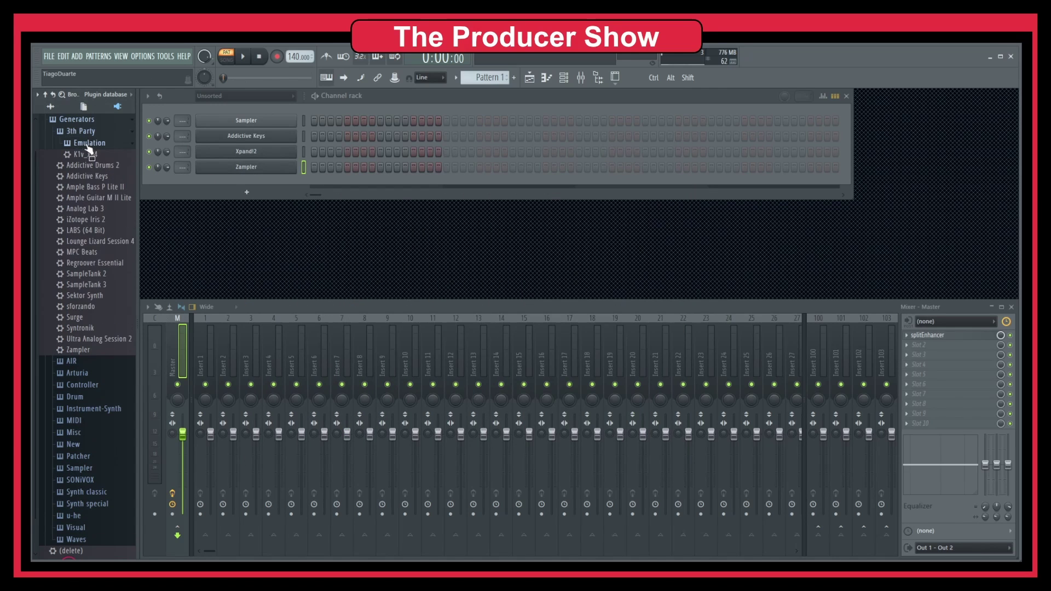
left_click_drag(84, 156, 240, 176)
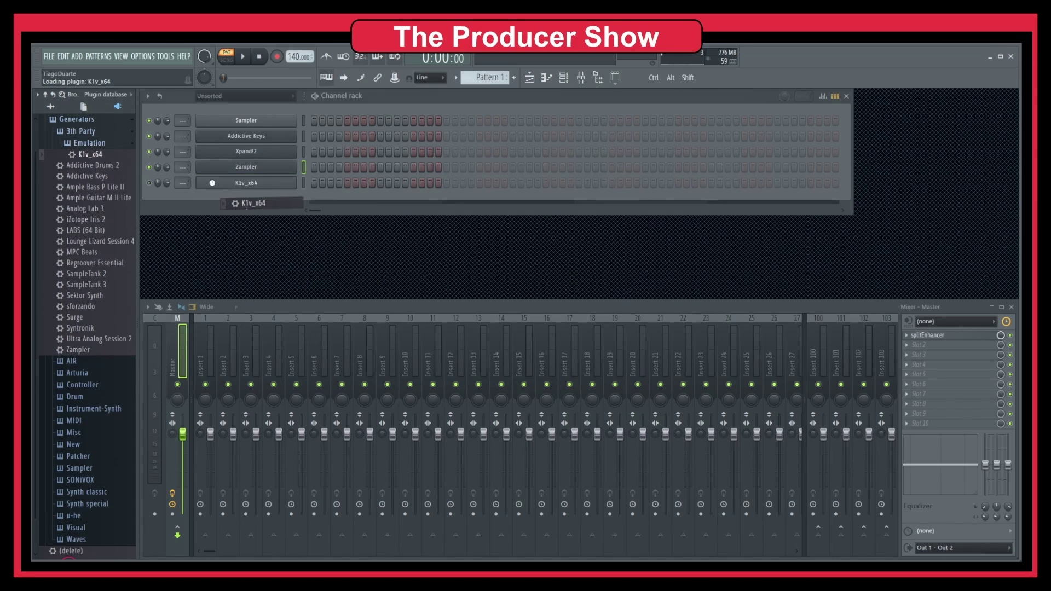
left_click_drag(189, 123, 402, 150)
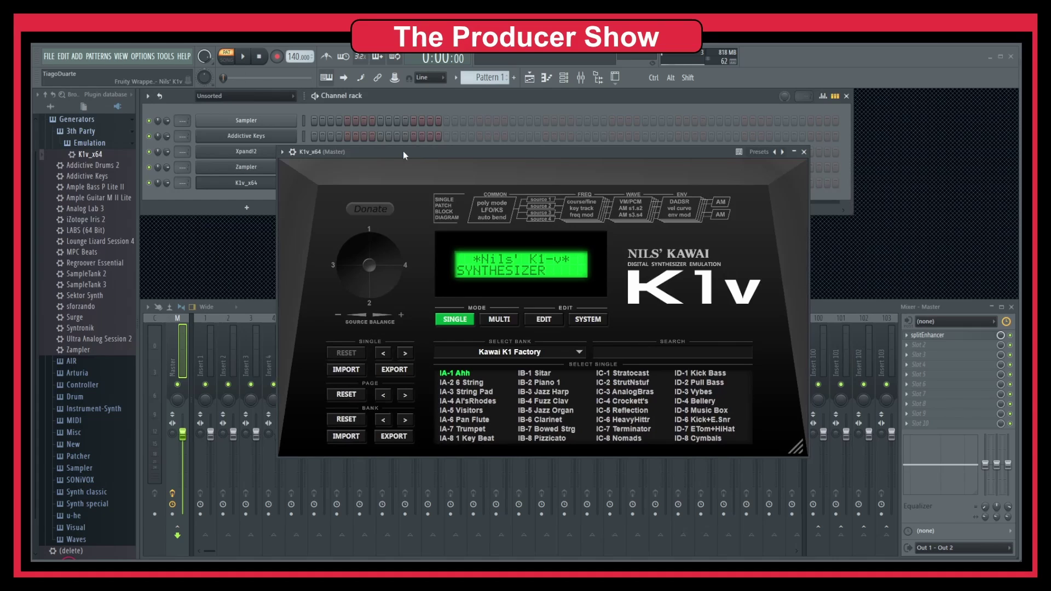
Add the K1v synthesizer to the Emulation subcategory of the plugin database as a favorite.
left_click(280, 151)
left_click(325, 211)
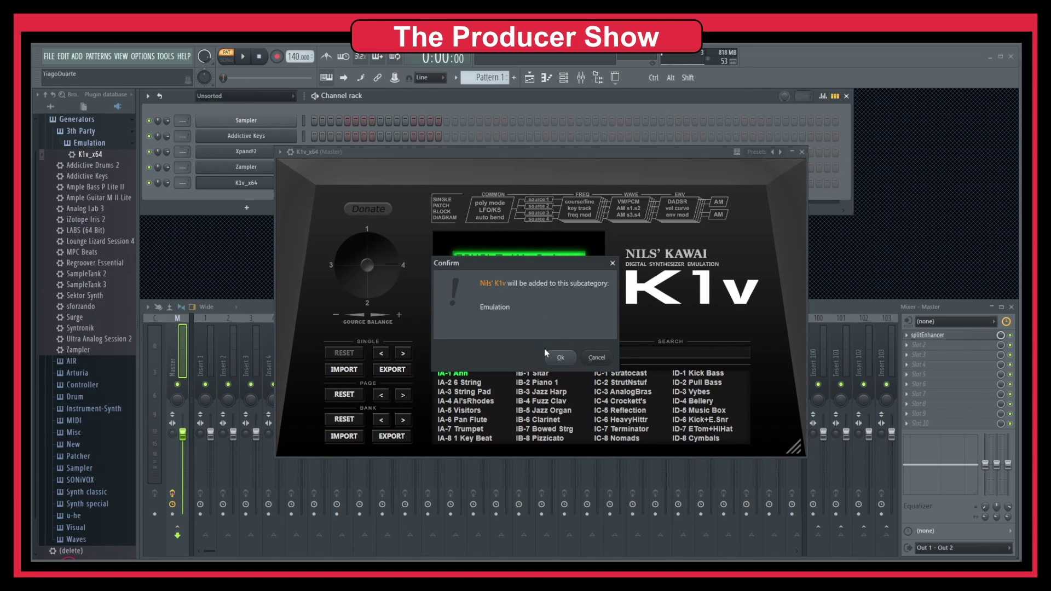
left_click(561, 358)
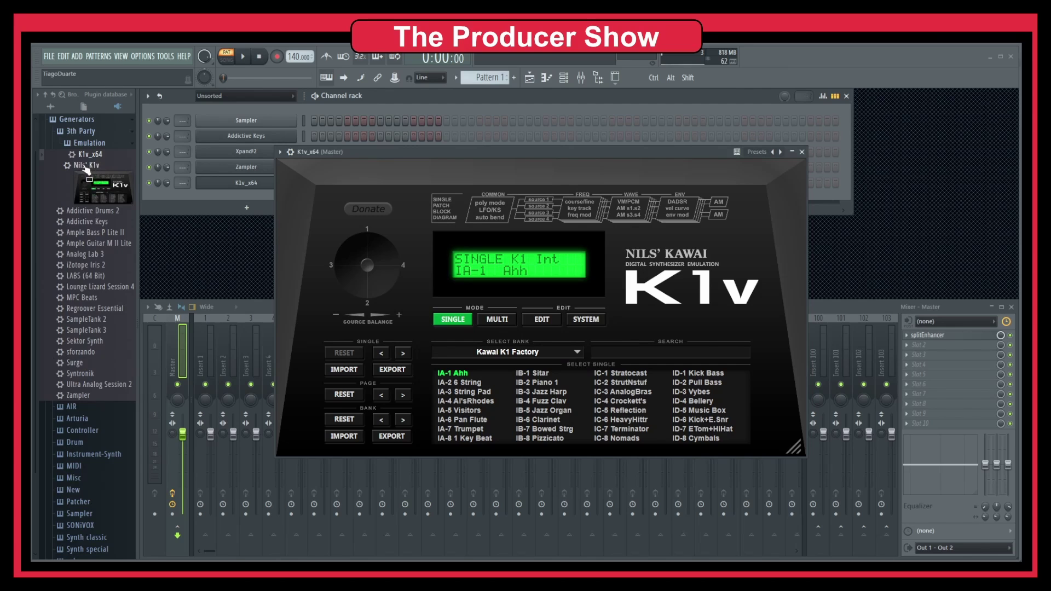
Load a second K1v_x64 channel from the original Emulation entry and close both K1v plugin windows.
left_click(99, 151)
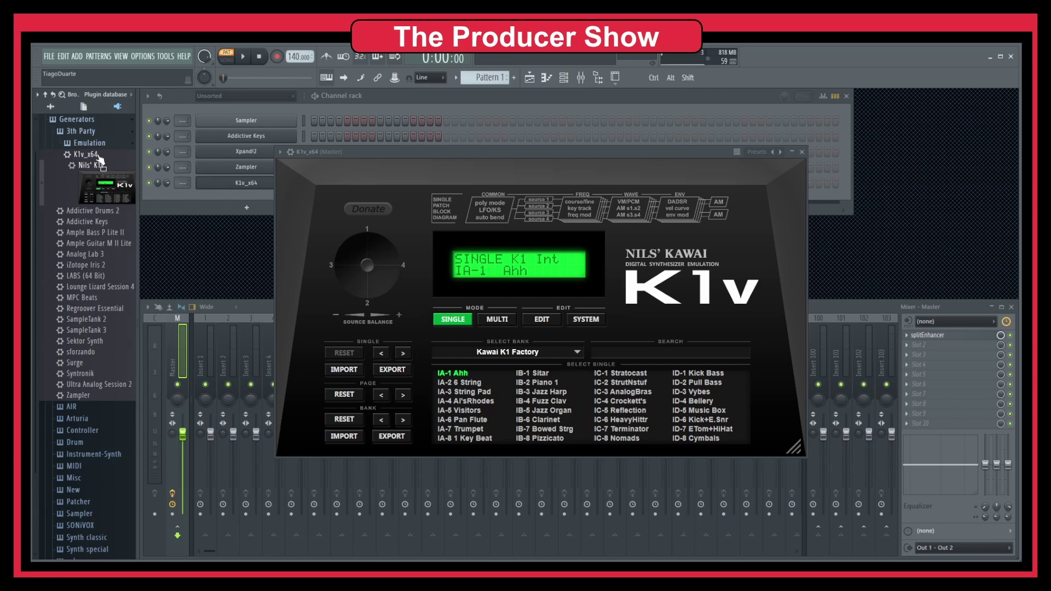
left_click_drag(87, 154, 225, 201)
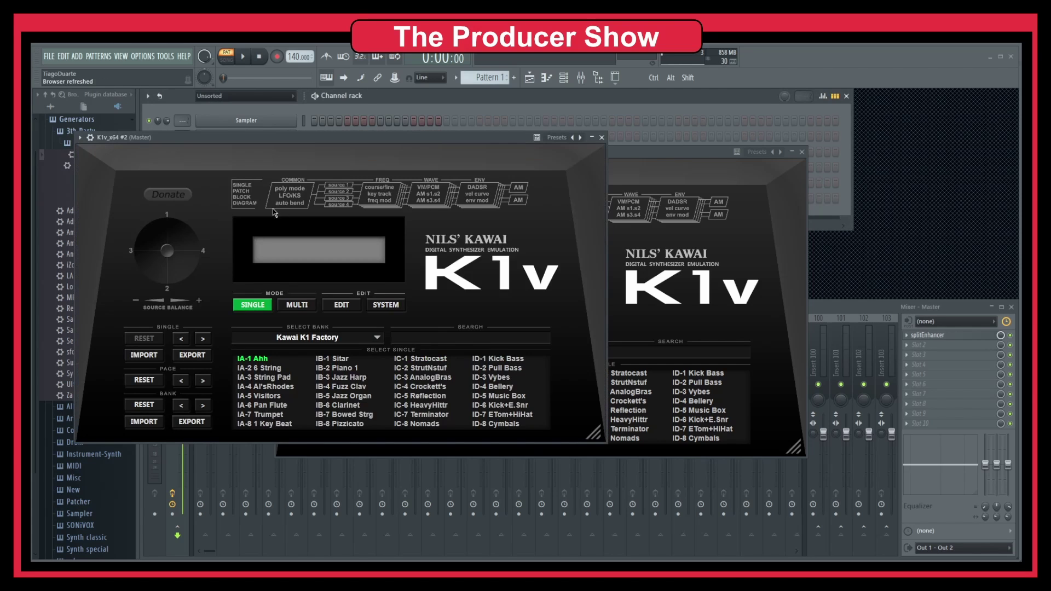
left_click(601, 137)
left_click(801, 152)
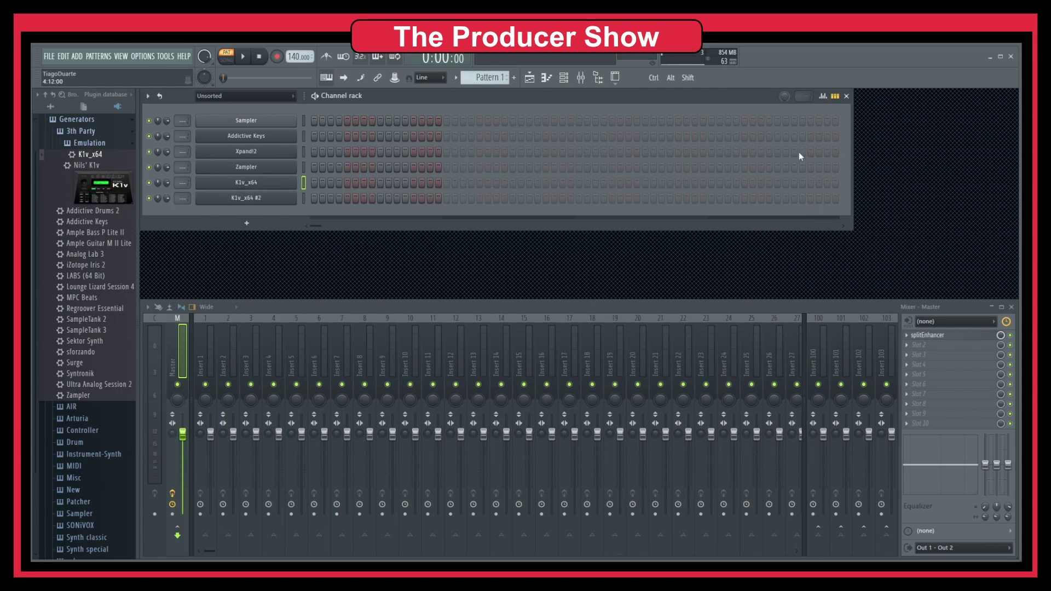
Open the Emulation folder in File Explorer and delete the K1v_x64 preset file.
right_click(76, 146)
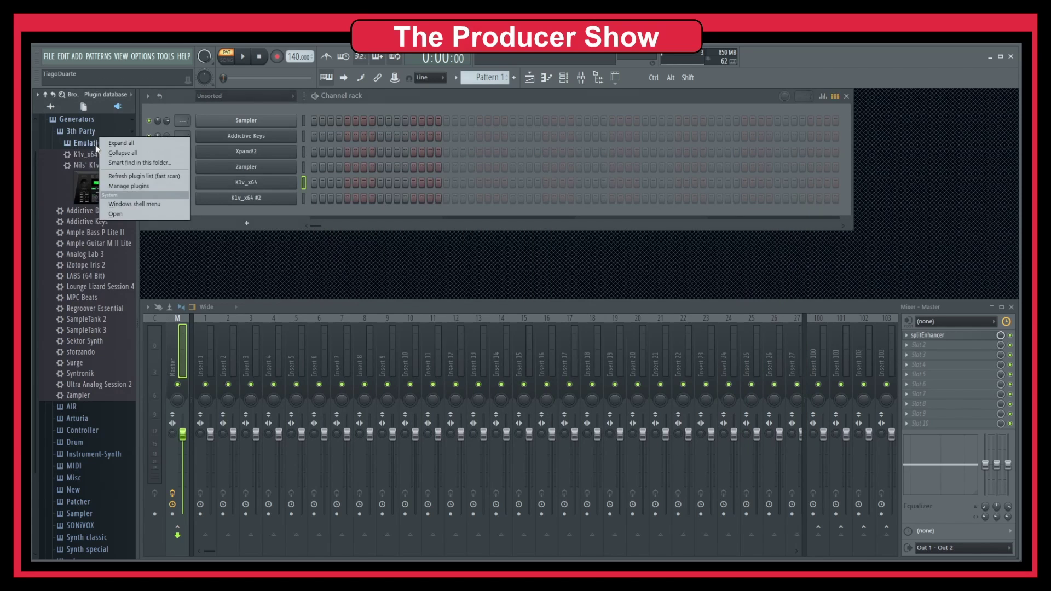
left_click(132, 215)
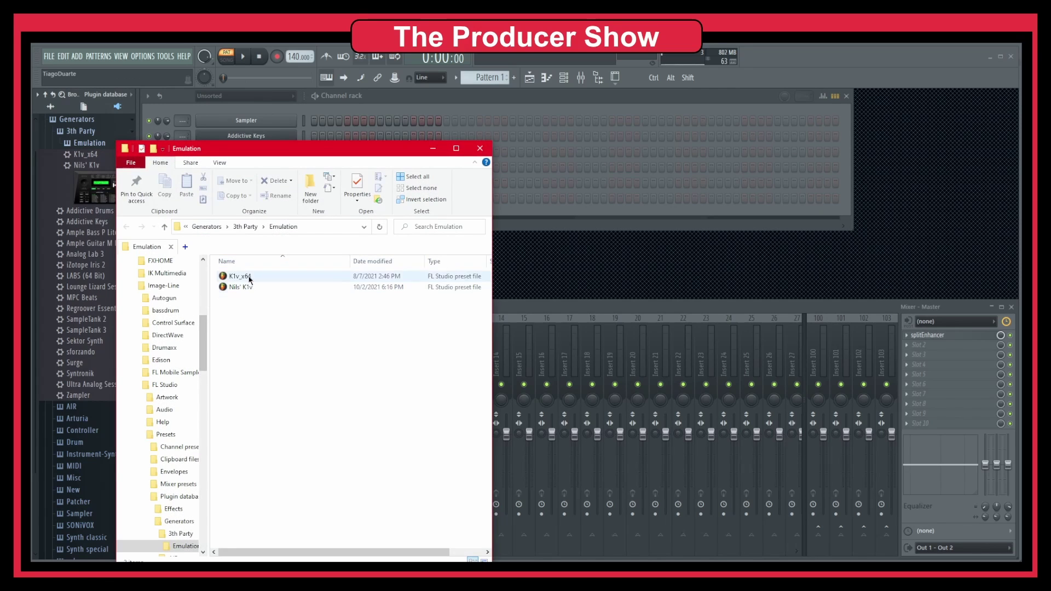
left_click(281, 277)
key("Delete")
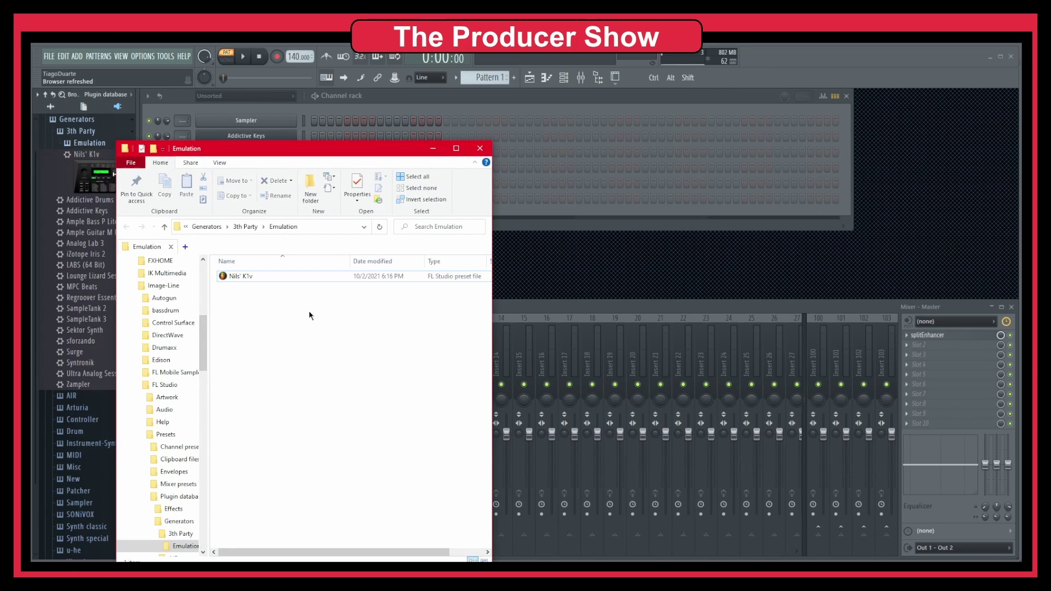
Close the Emulation folder window and load Addictive Drums 2 from the 3th Party folder into the channel rack.
left_click(489, 147)
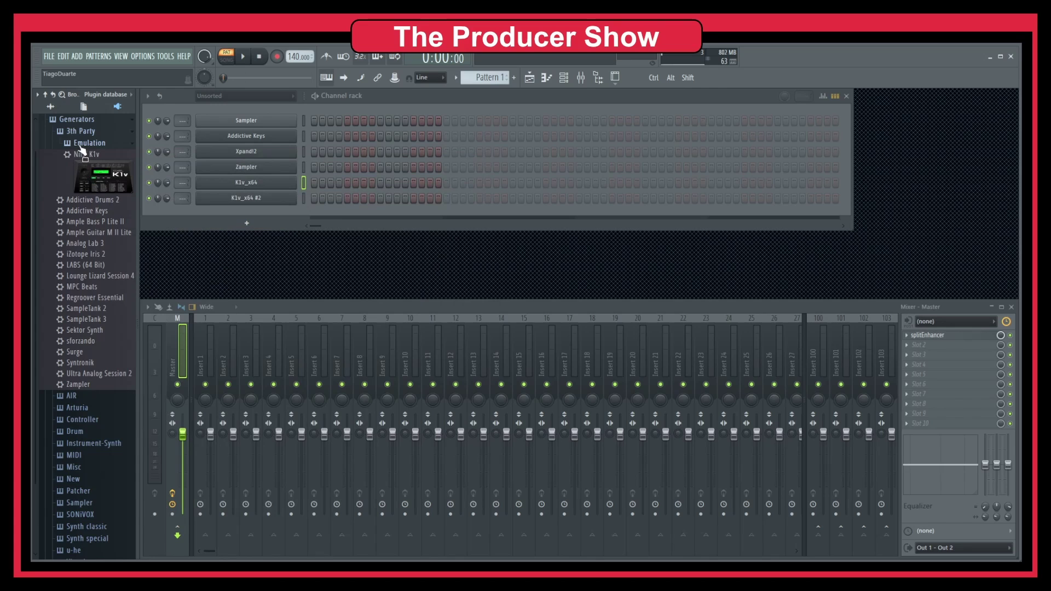
left_click_drag(88, 159, 245, 210)
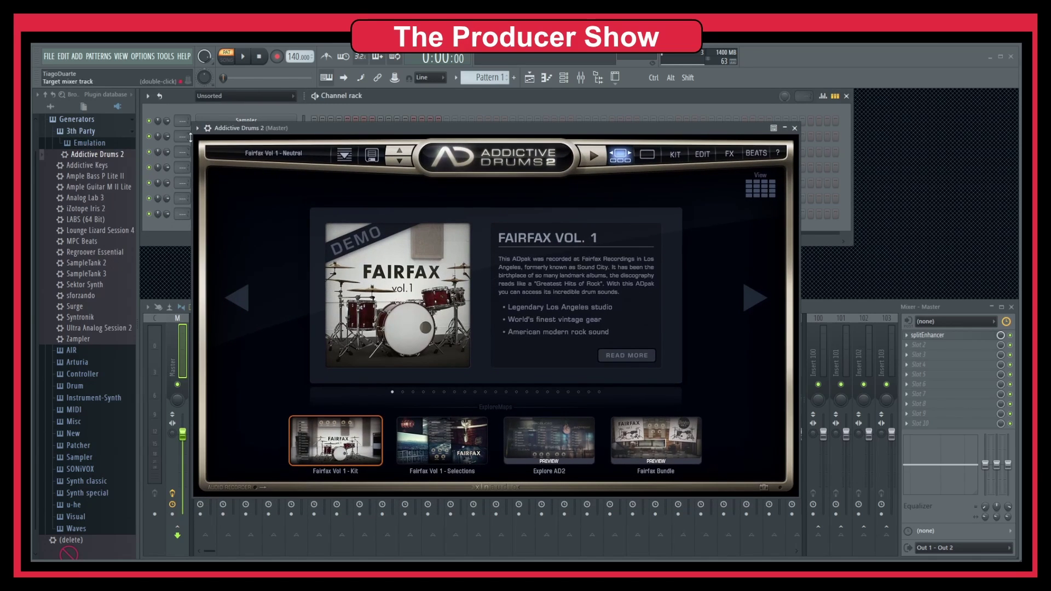
Try to add Addictive Drums 2 to the plugin database as a favorite with the 3th Party folder open.
left_click(198, 127)
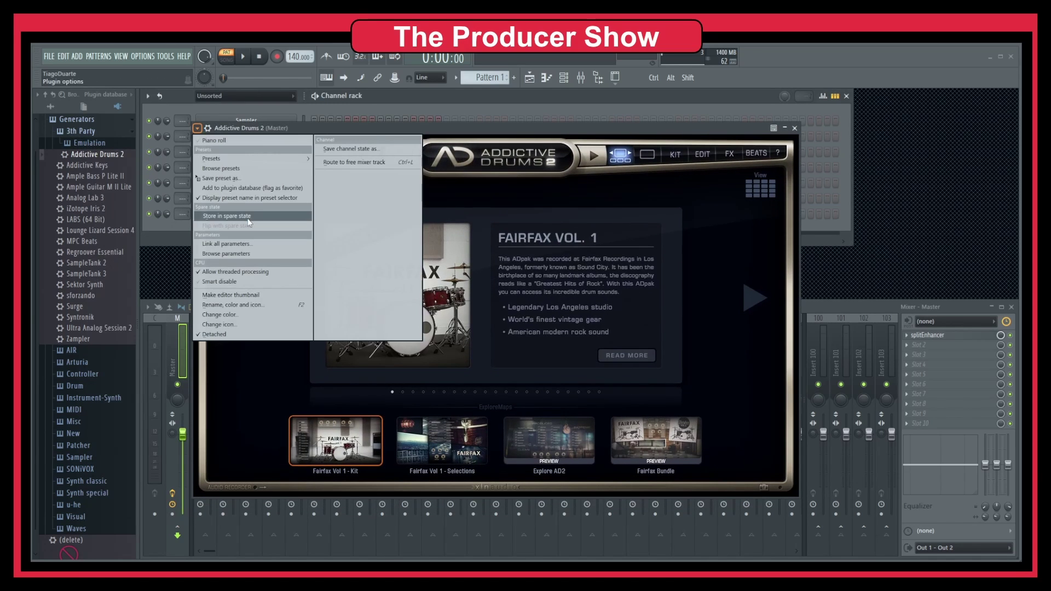
left_click(248, 198)
left_click(197, 127)
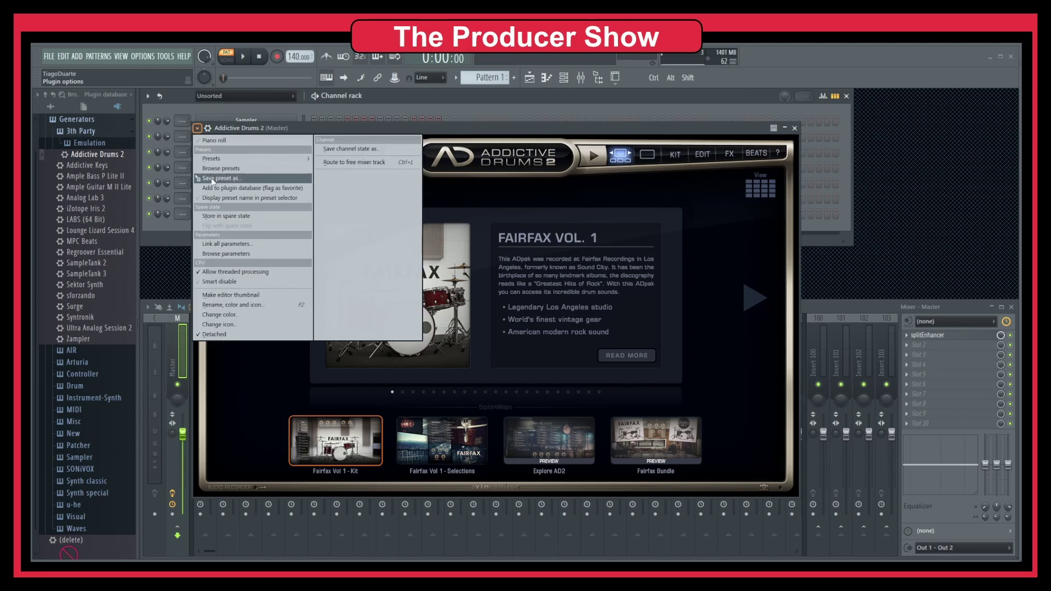
left_click(202, 137)
left_click(198, 128)
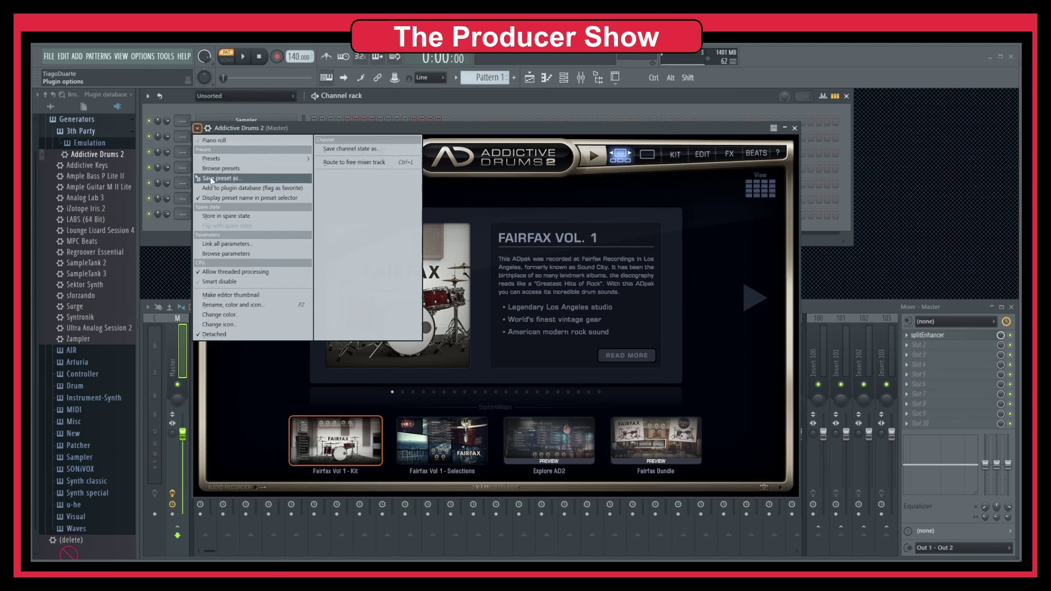
left_click(244, 188)
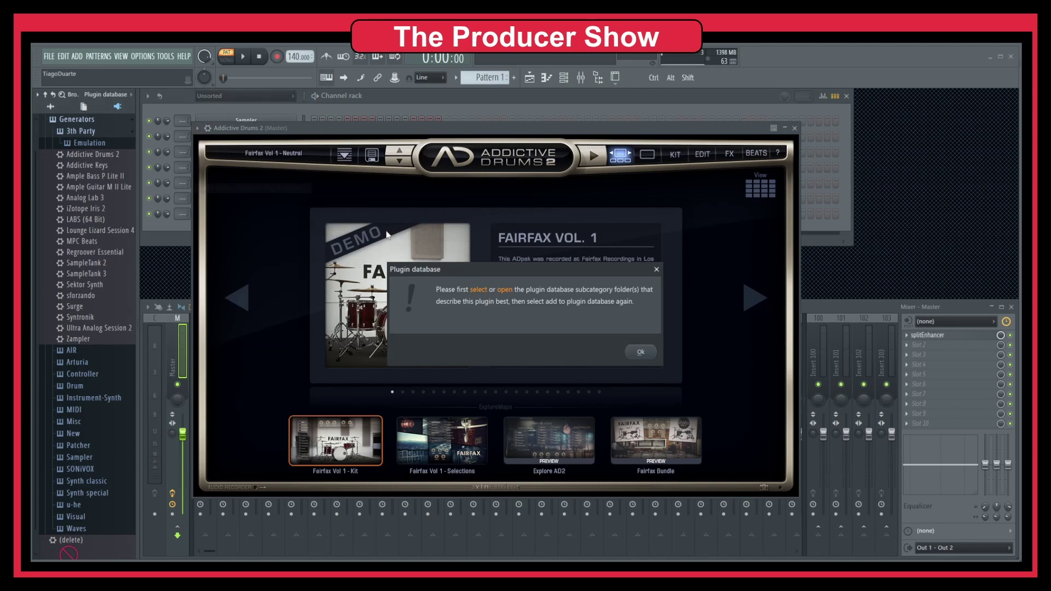
left_click(640, 352)
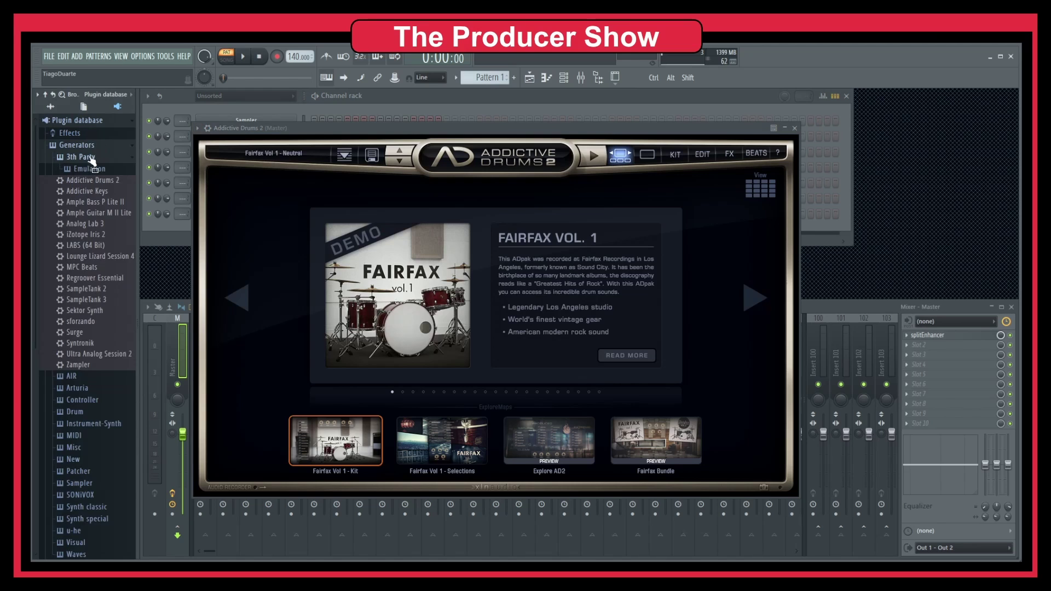
left_click(198, 127)
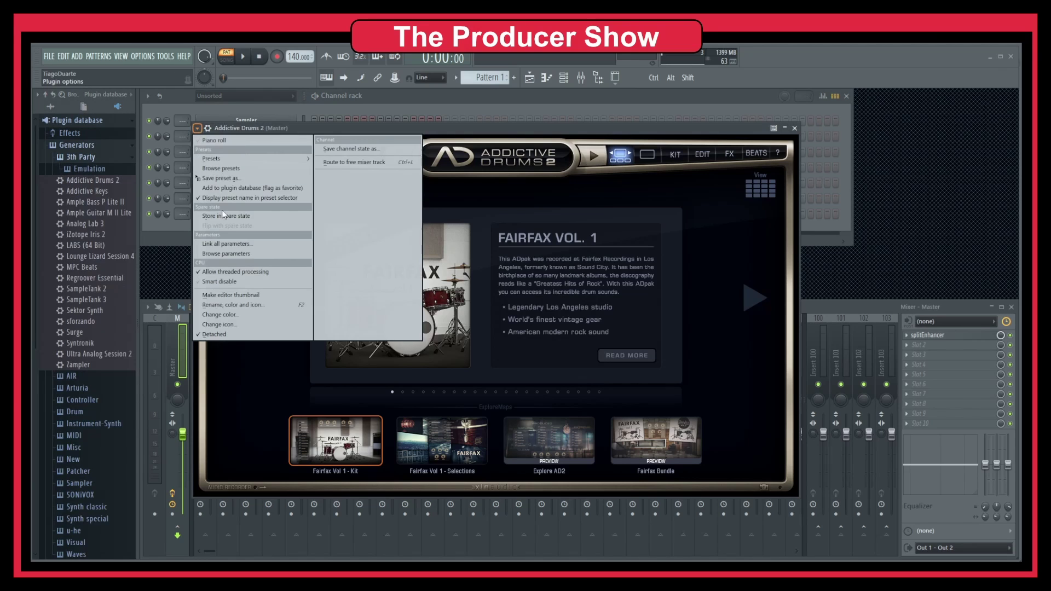
left_click(244, 188)
left_click(645, 356)
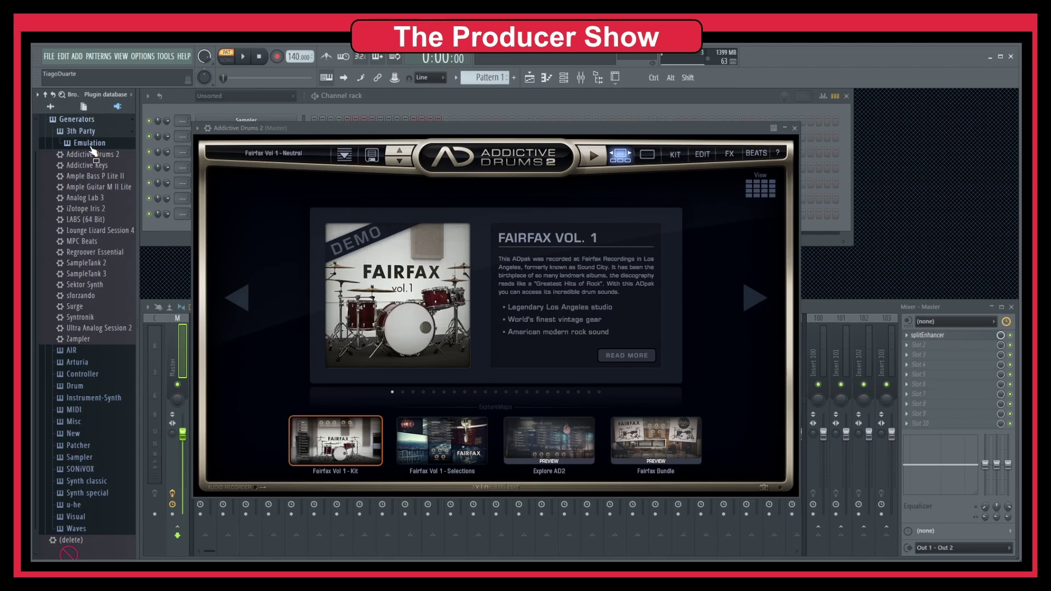
left_click_drag(93, 151, 131, 558)
left_click(85, 536)
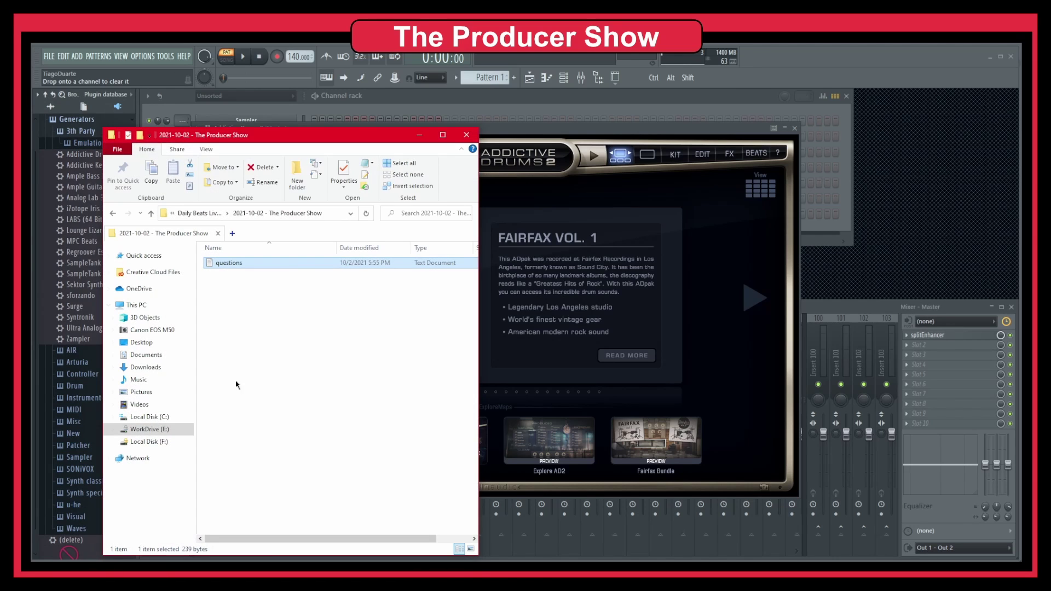
left_click(419, 135)
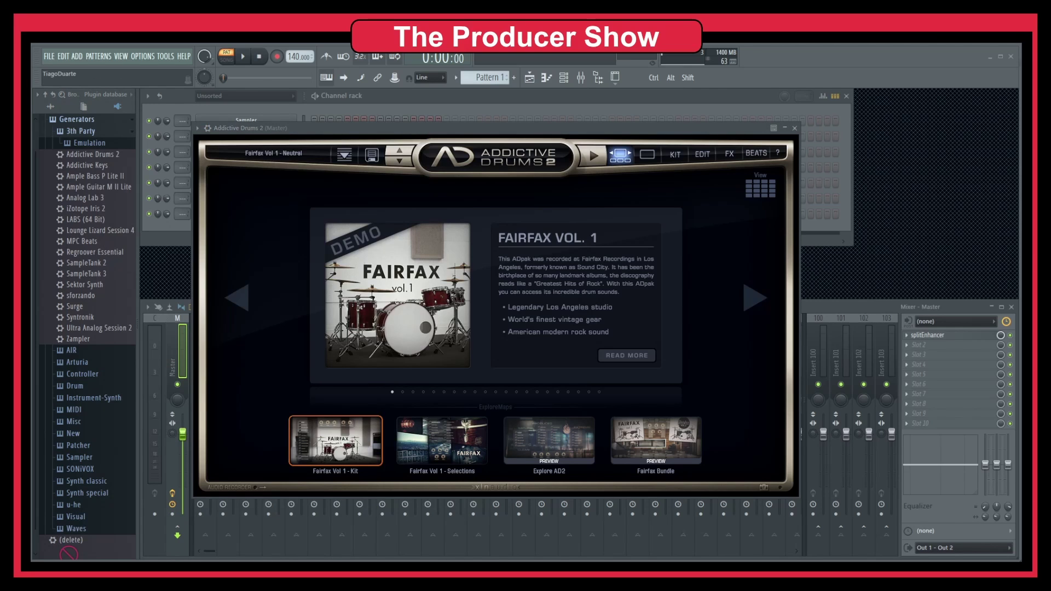
Open the 3th Party folder in File Explorer and move its Emulation subfolder up into the Generators folder.
right_click(94, 130)
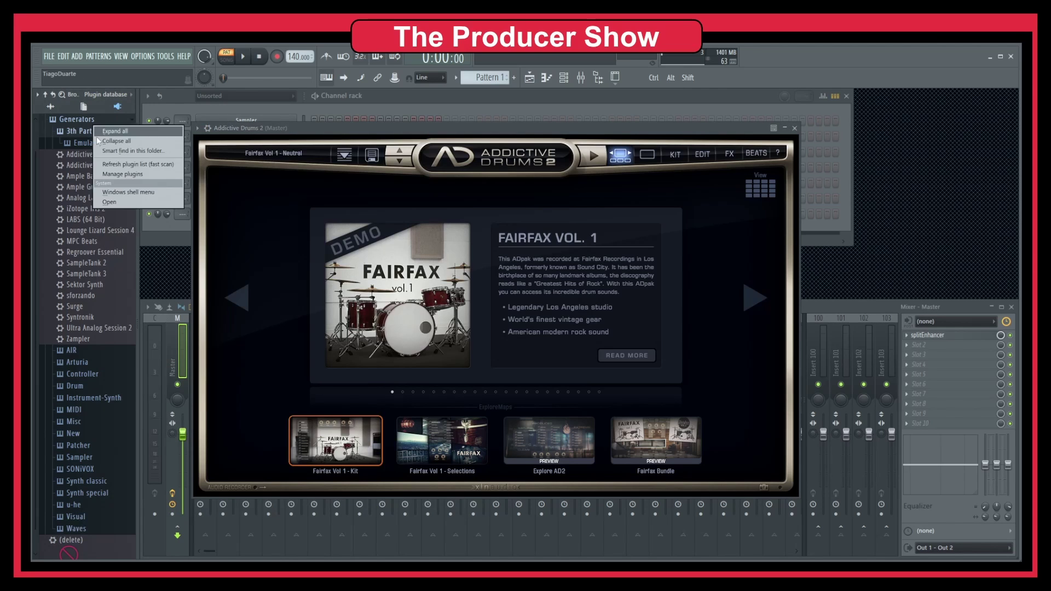
left_click(132, 202)
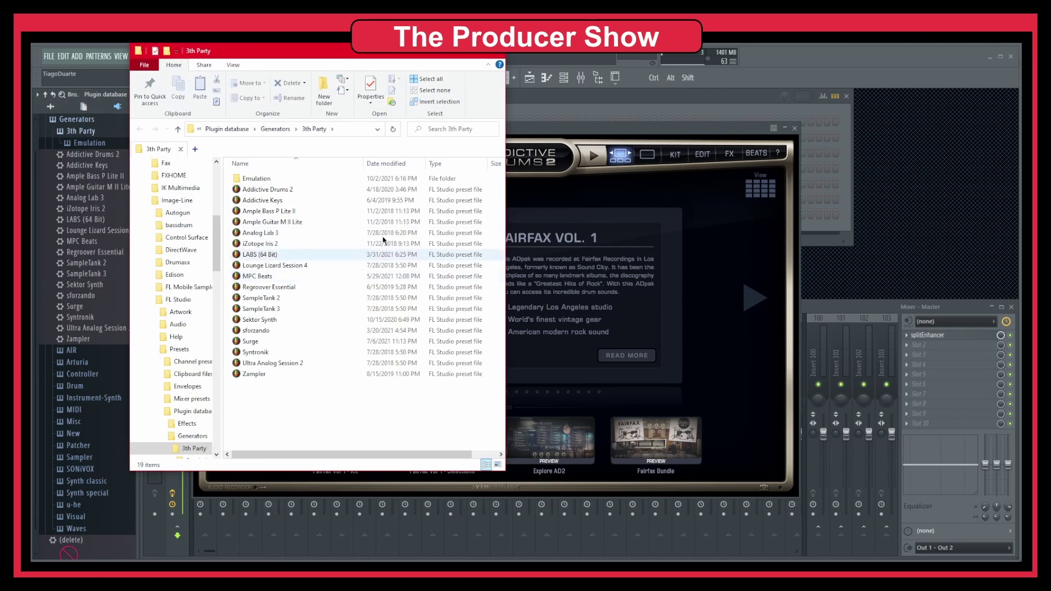
left_click(256, 179)
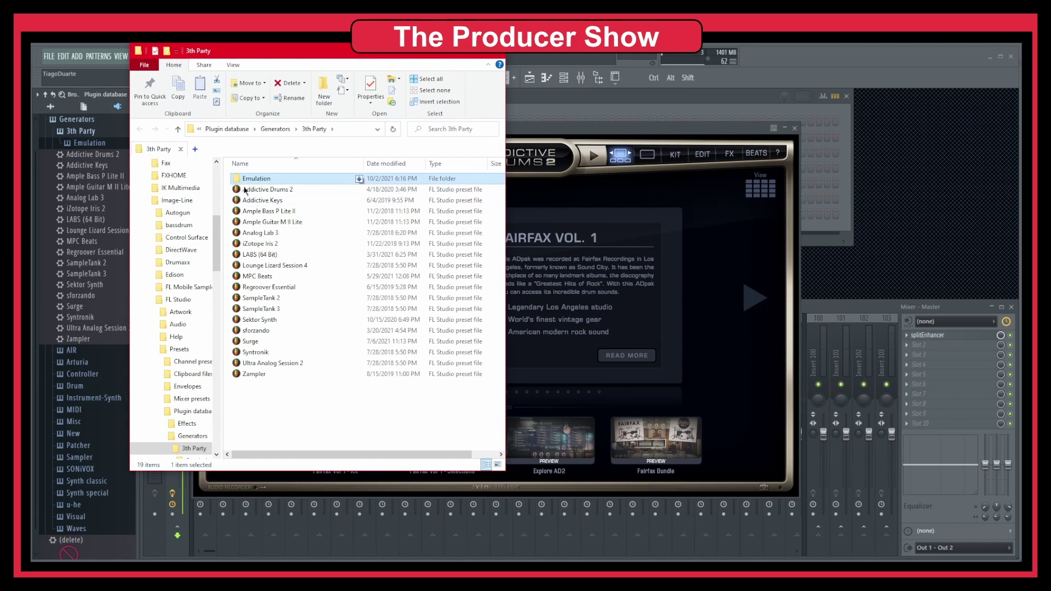
left_click(275, 128)
left_click(266, 398)
key("ctrl+v")
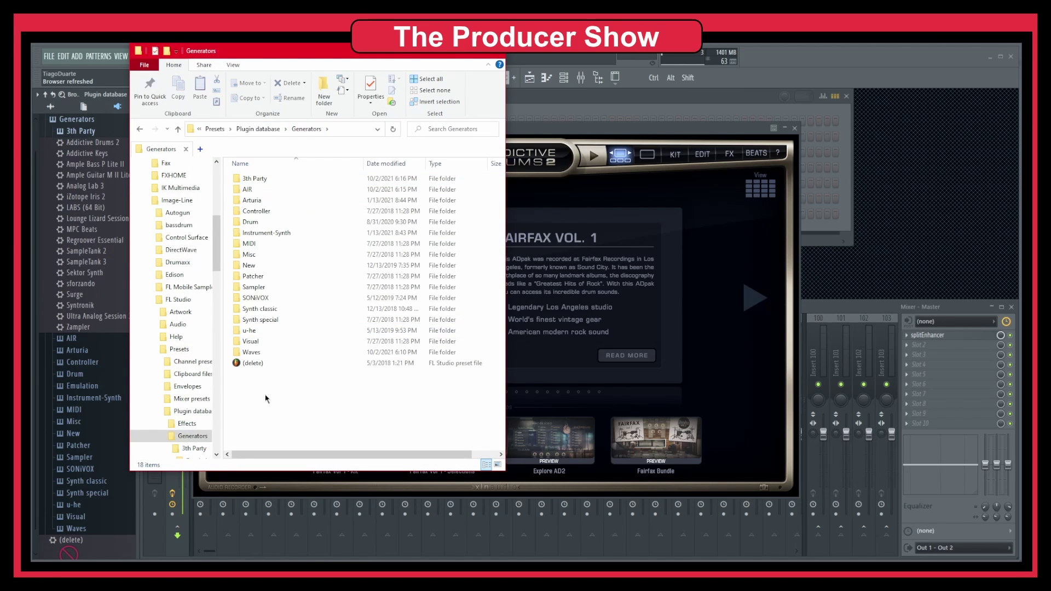
left_click(450, 56)
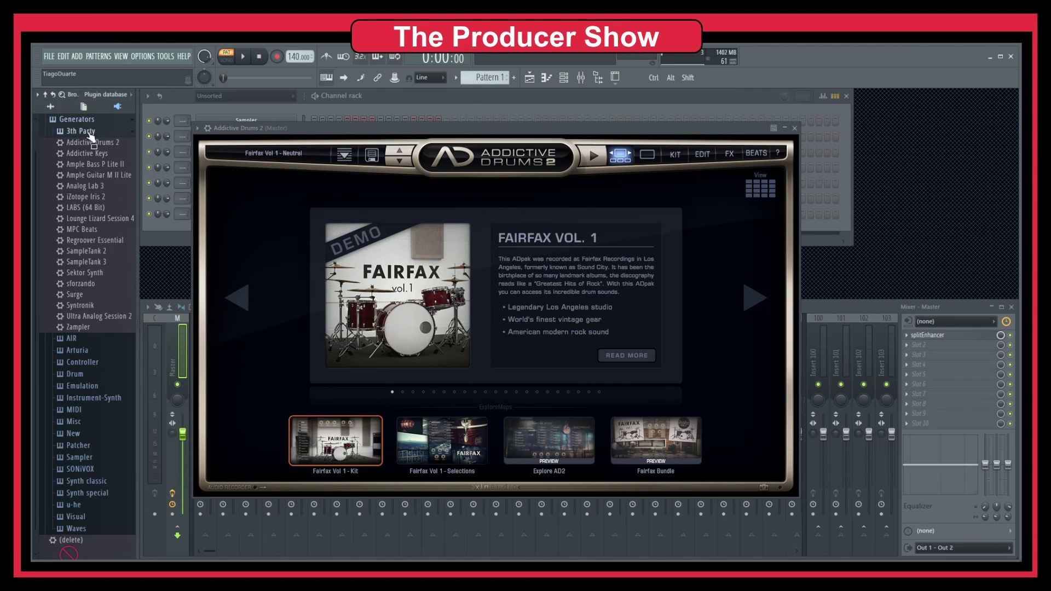
Add Addictive Drums 2 to the 3th Party subcategory of the plugin database as a favorite and close its window.
left_click_drag(287, 130, 298, 133)
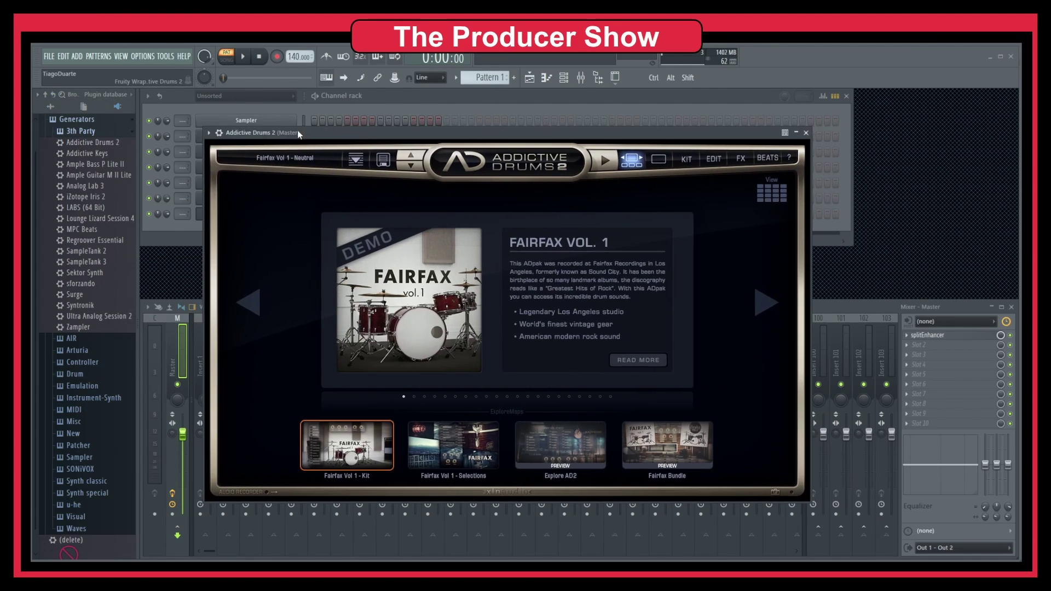
left_click(209, 132)
left_click(253, 193)
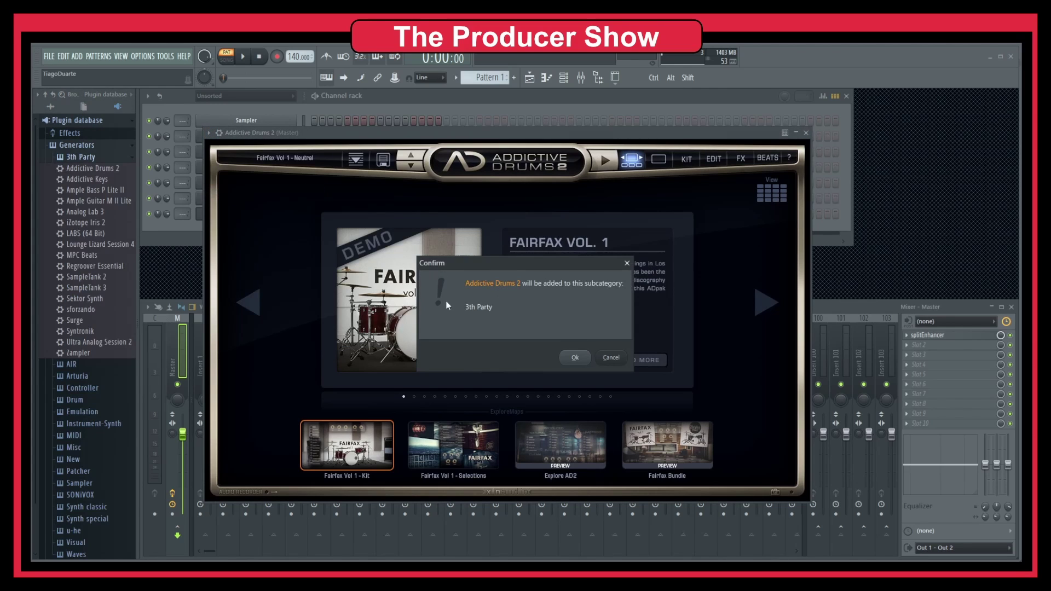
left_click(587, 362)
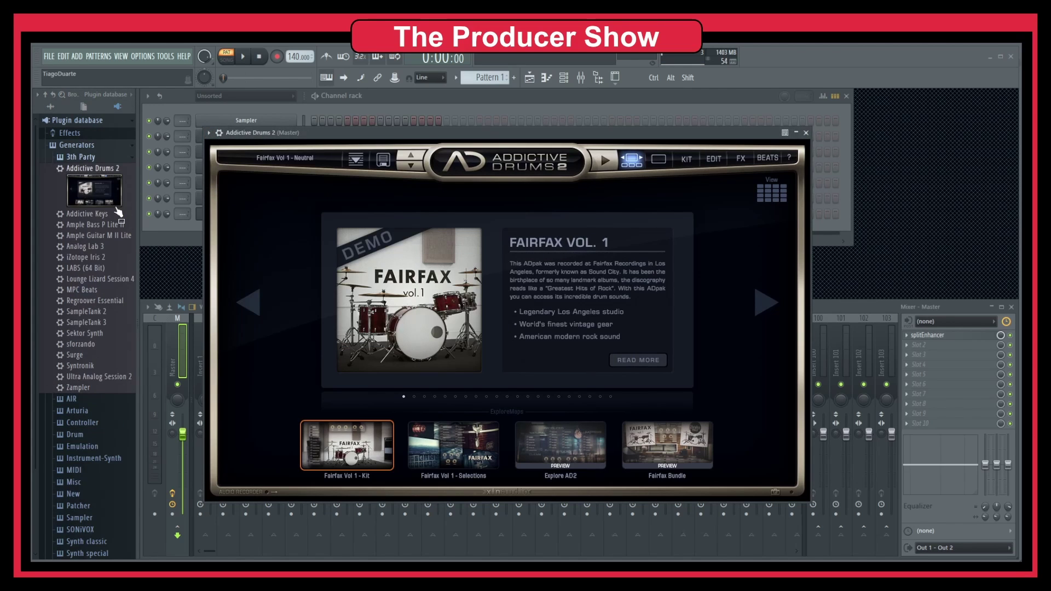
left_click(806, 133)
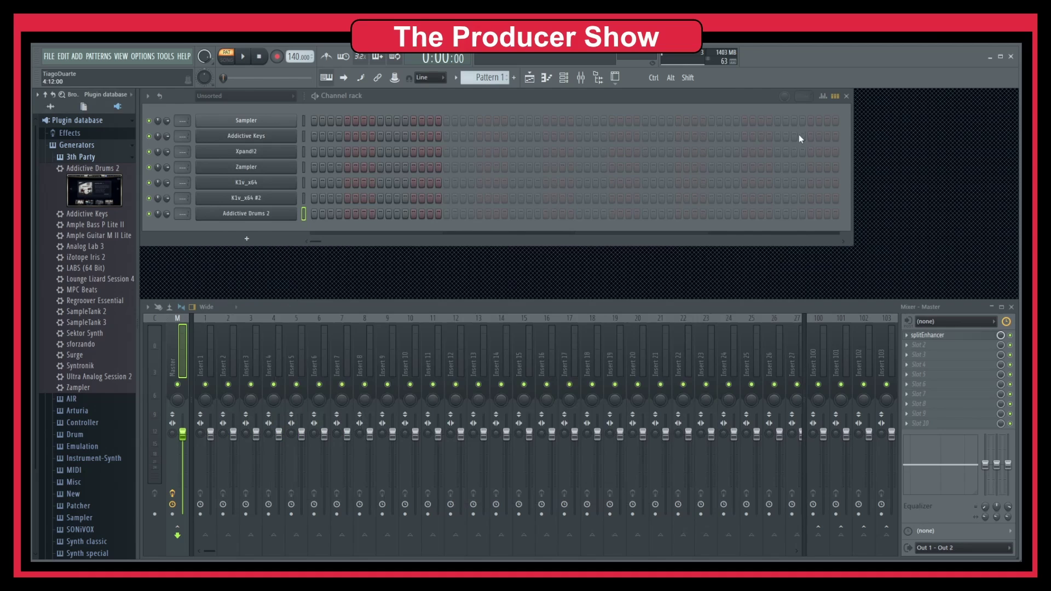
Open the Addictive Keys channel and add the plugin to the 3th Party subcategory as a favorite.
left_click(253, 136)
left_click(218, 148)
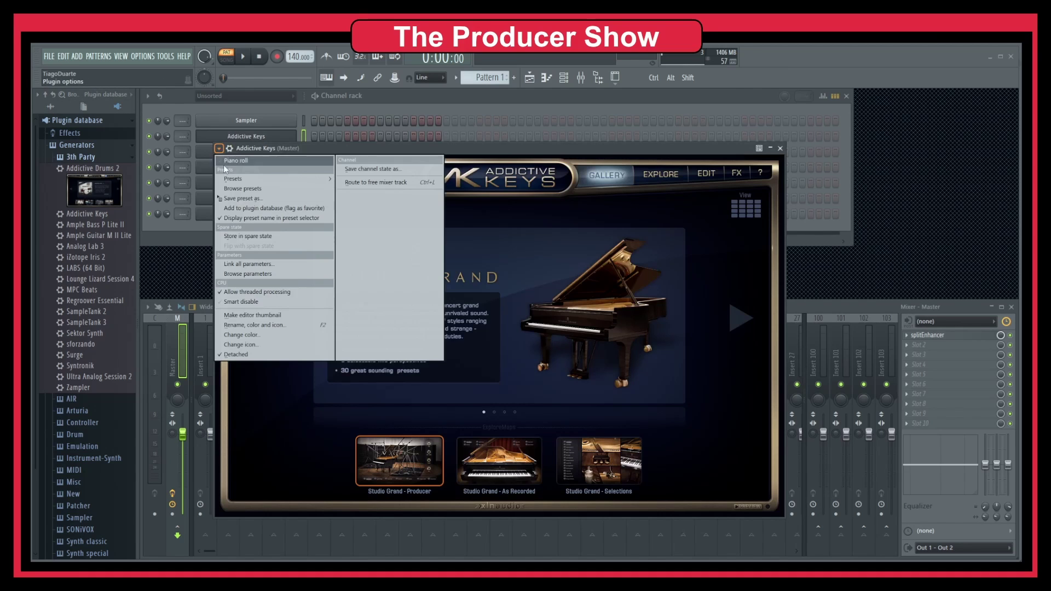
left_click(274, 208)
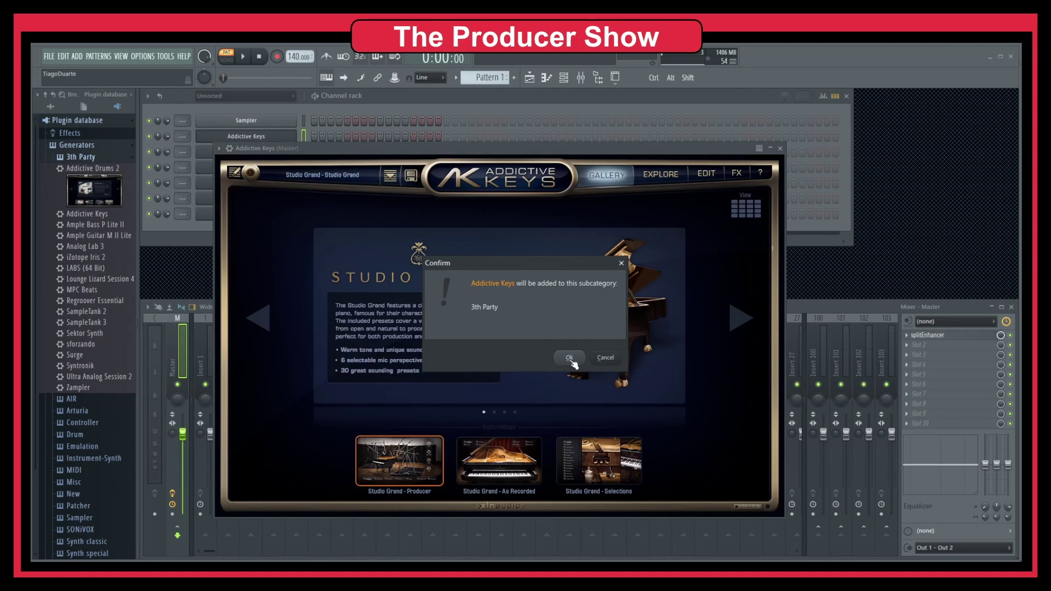
left_click(570, 358)
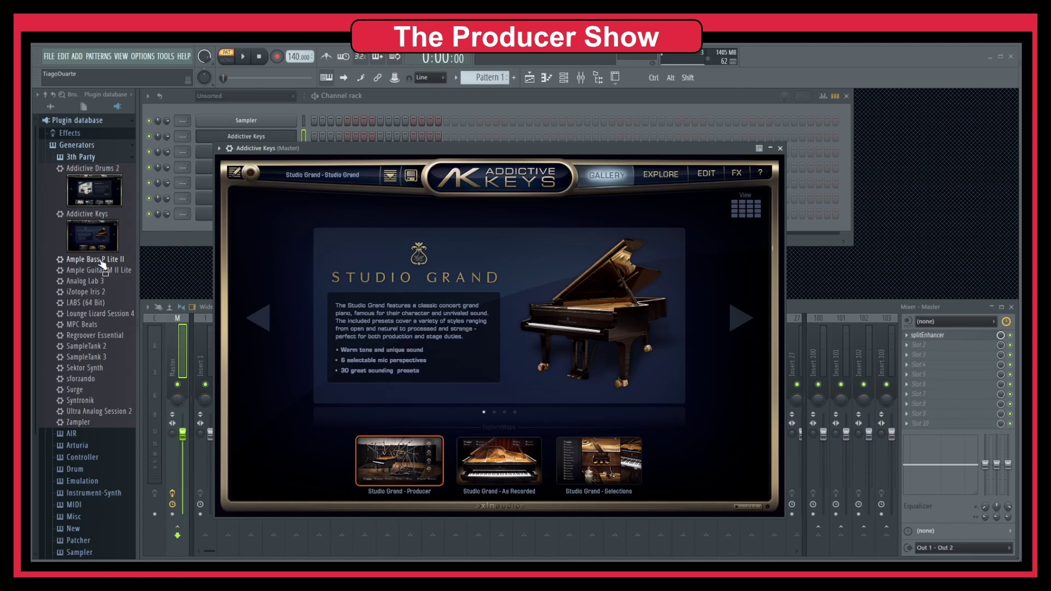
left_click_drag(316, 156, 299, 117)
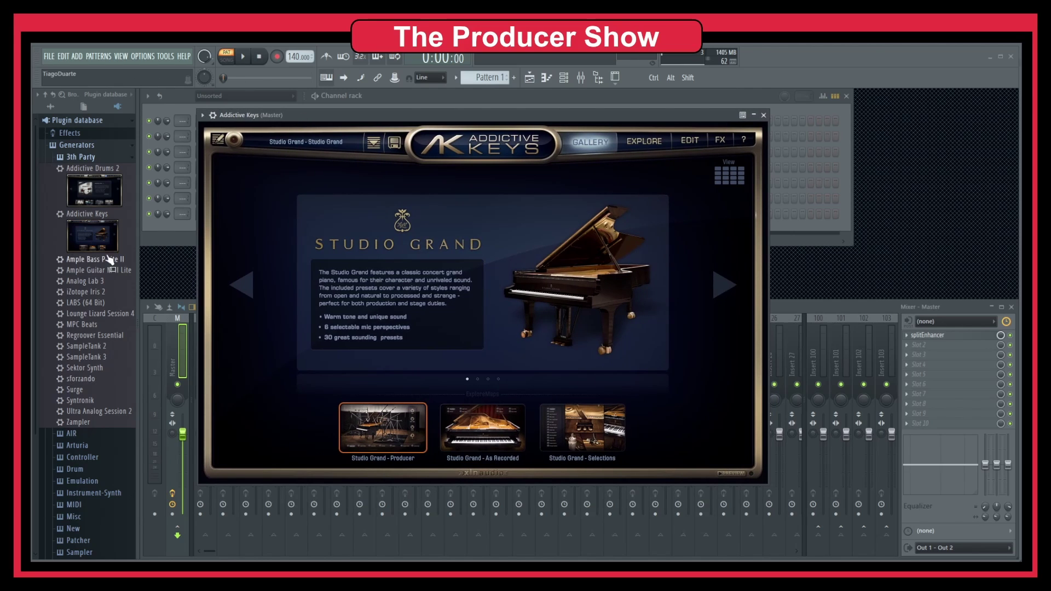
Move the Emulation folder from Generators back into 3th Party in File Explorer and check its contents there.
right_click(82, 157)
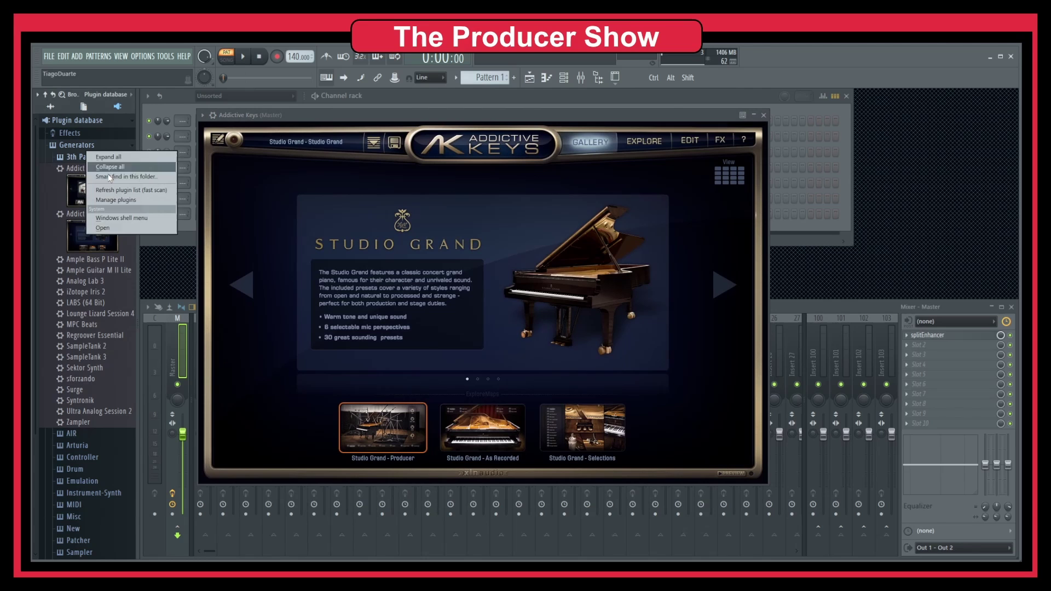
left_click(108, 230)
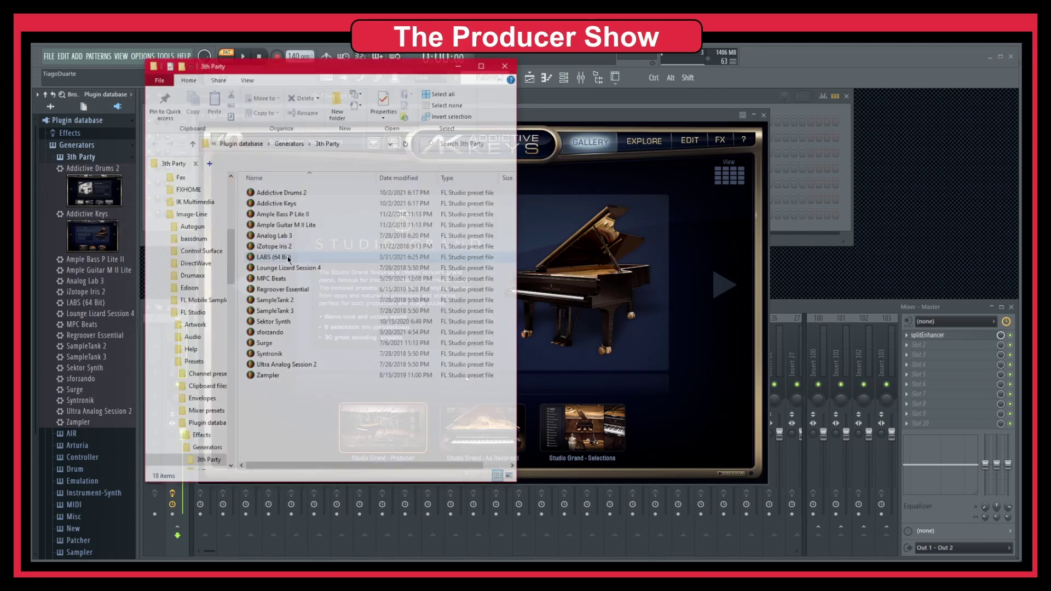
left_click(300, 142)
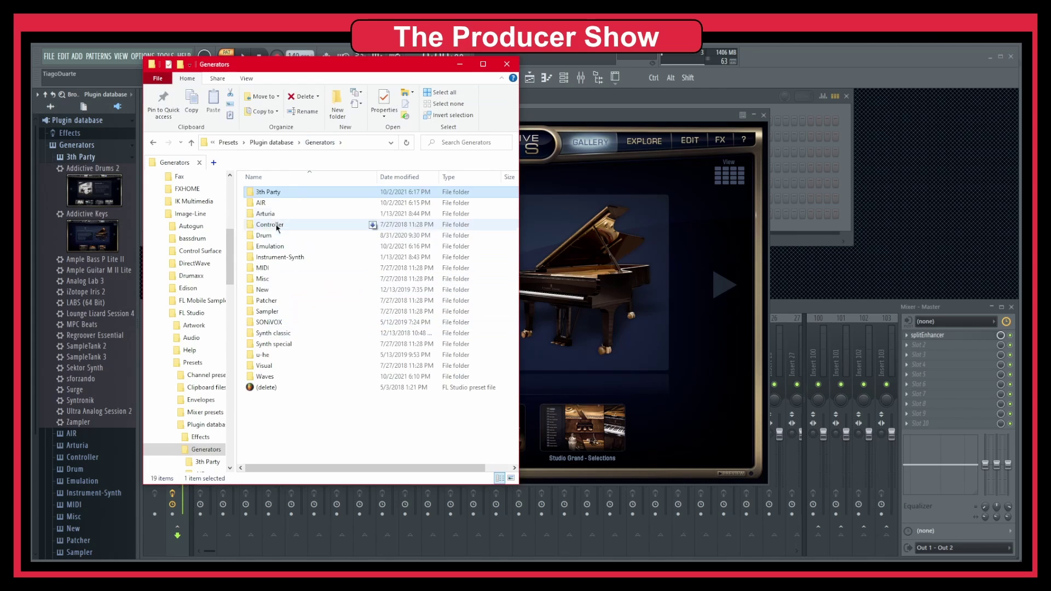
left_click(272, 243)
left_click_drag(272, 244, 270, 192)
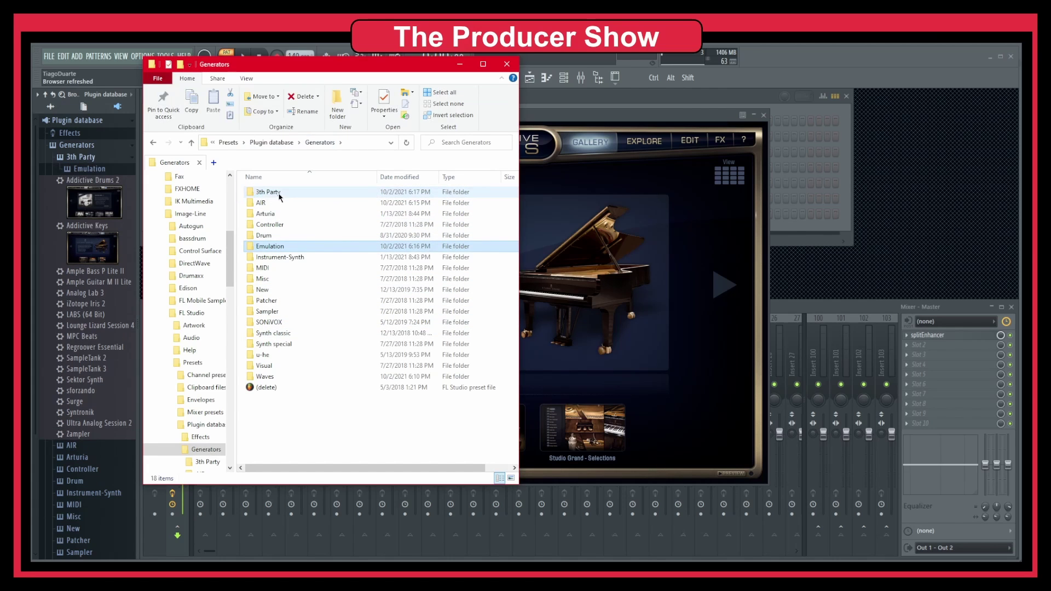
double_click(264, 190)
double_click(268, 191)
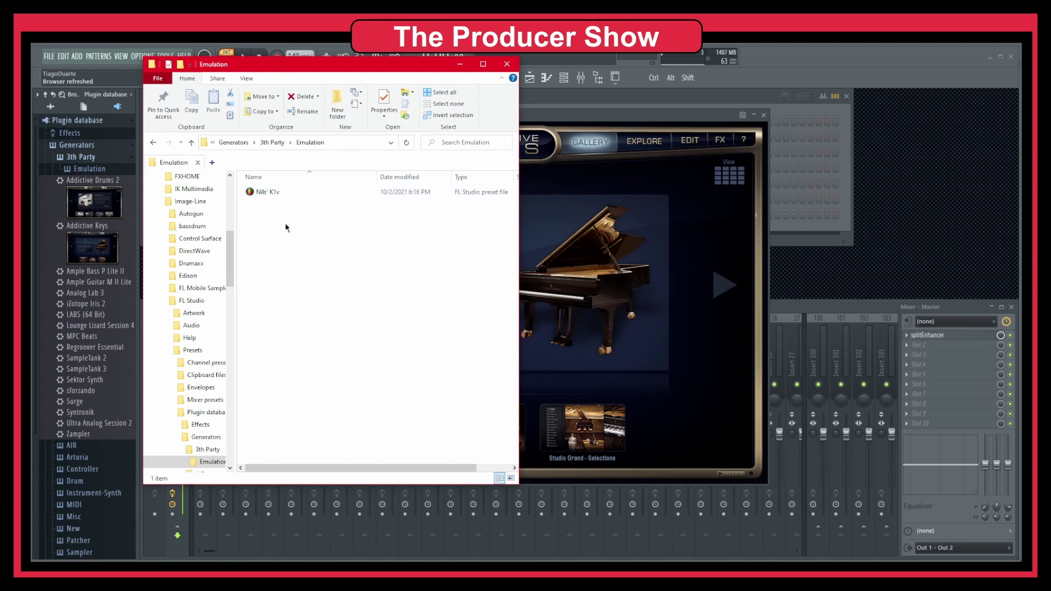
left_click(459, 64)
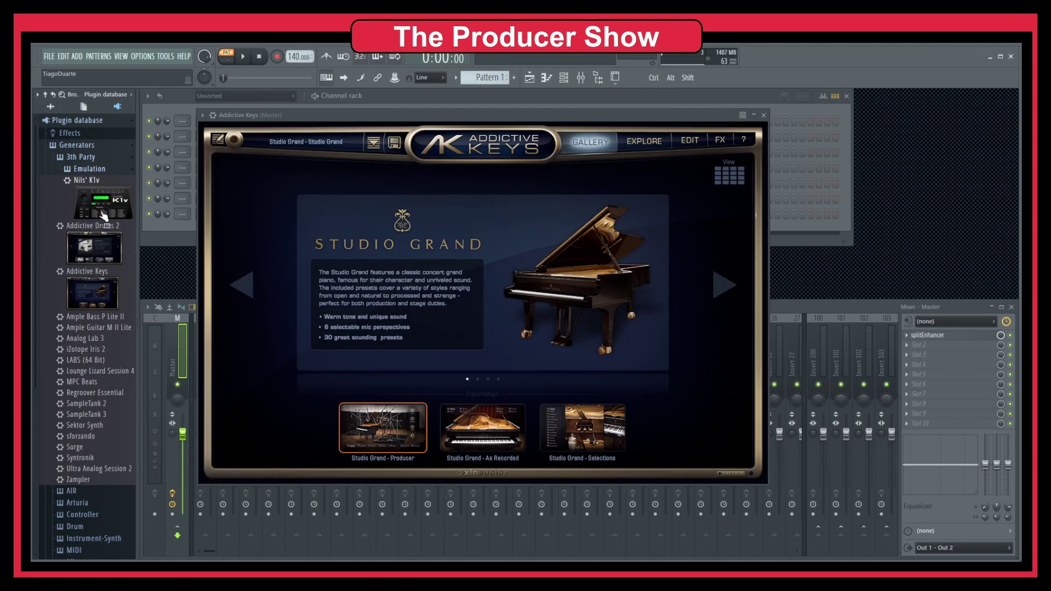
Collapse the Emulation folder in the plugin database and close the Addictive Keys window.
left_click(93, 171)
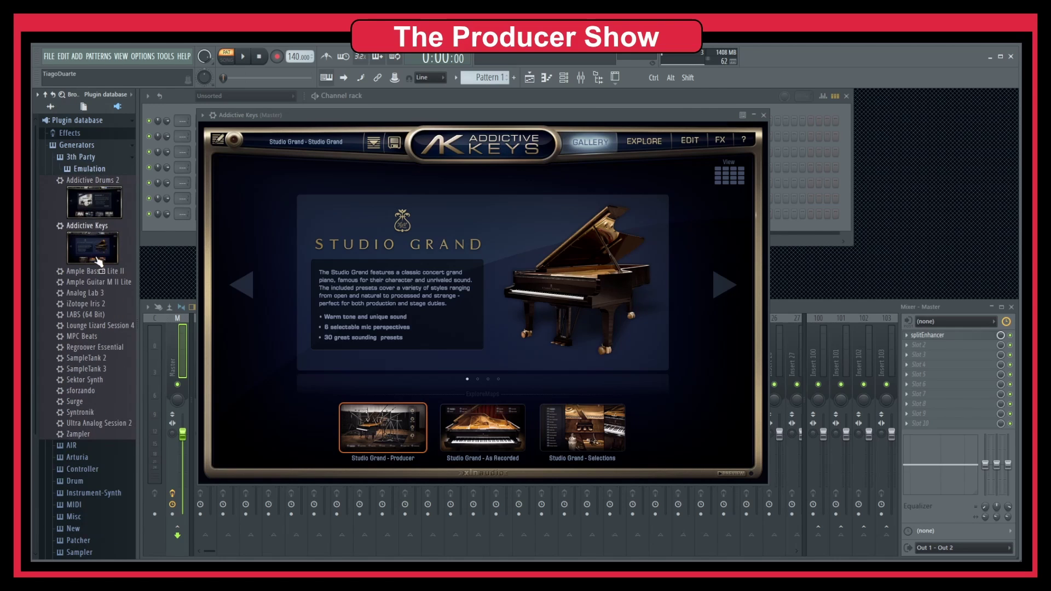
left_click(764, 115)
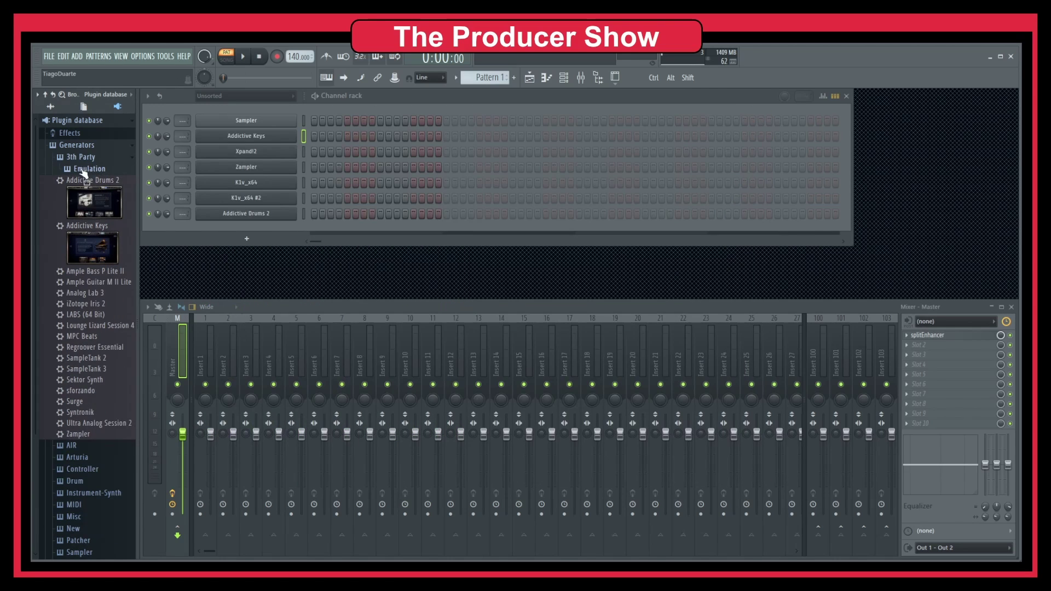
Examine the favorites and their thumbnails in the plugin picker for a new channel and for an empty Master effect slot.
left_click(249, 243)
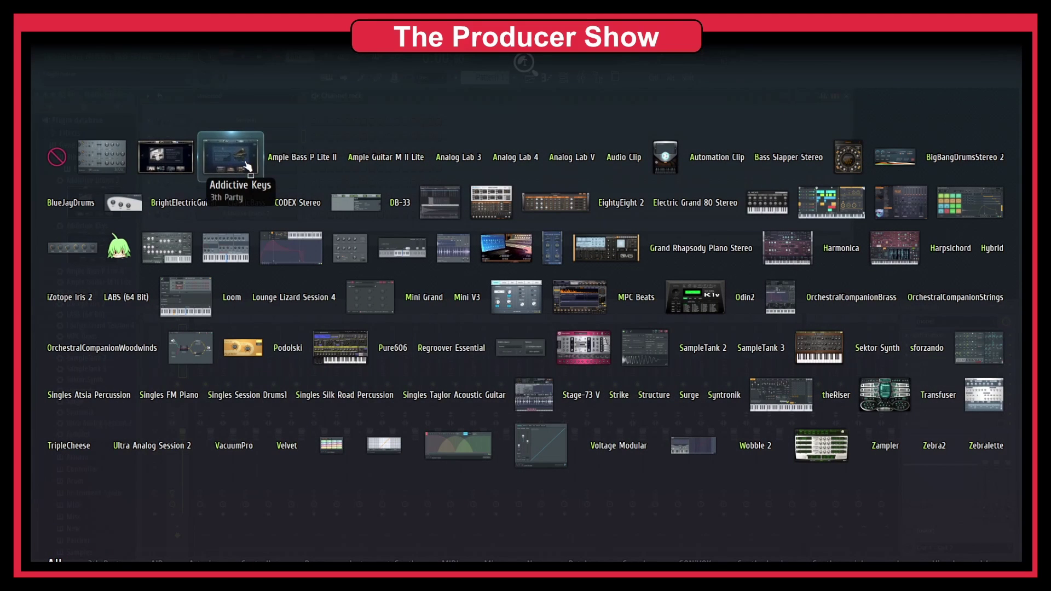
left_click(701, 304)
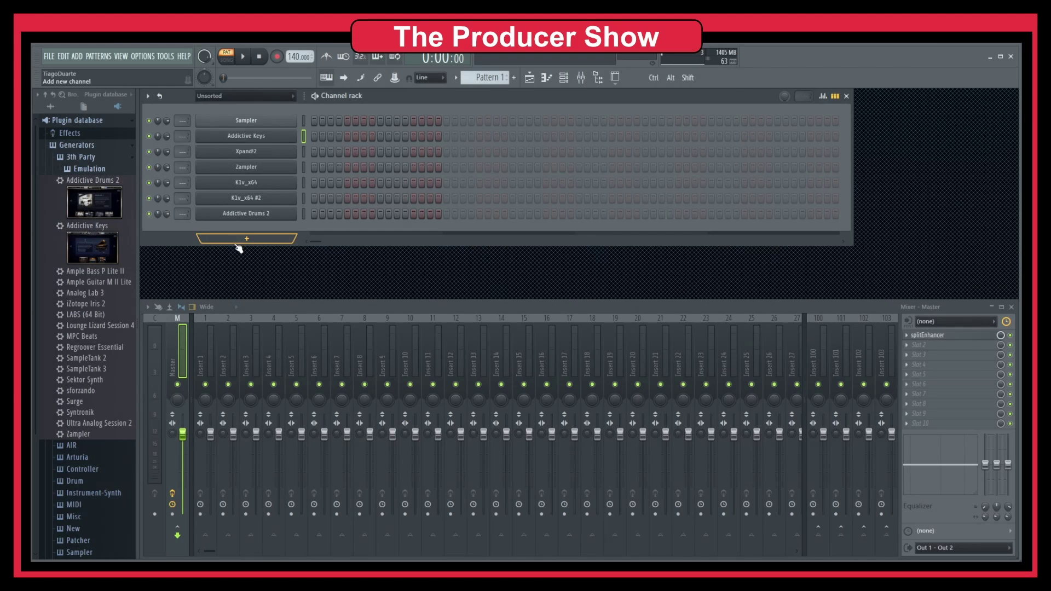
left_click(239, 239)
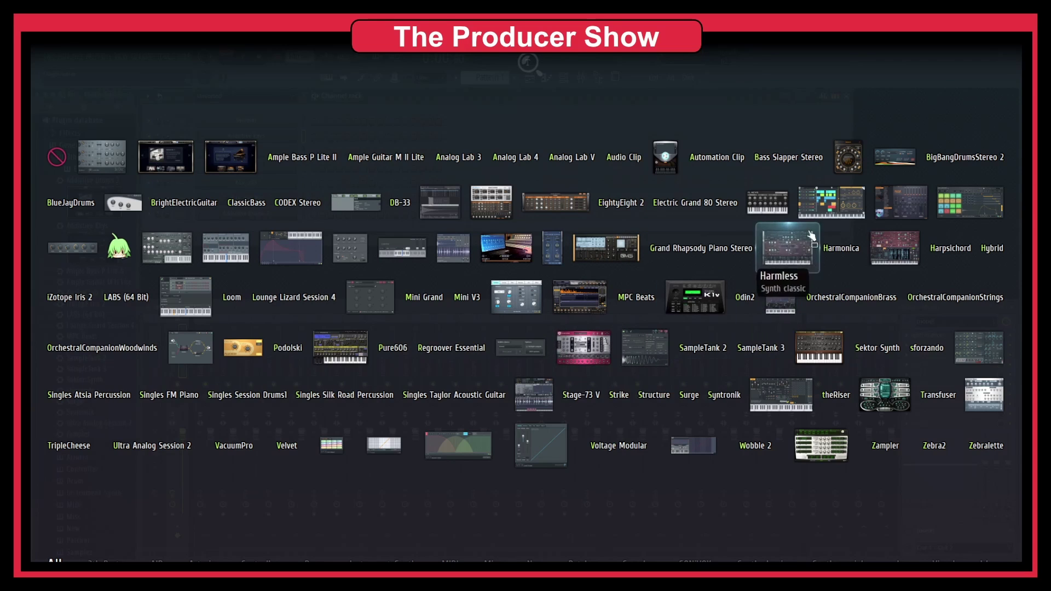
left_click(470, 131)
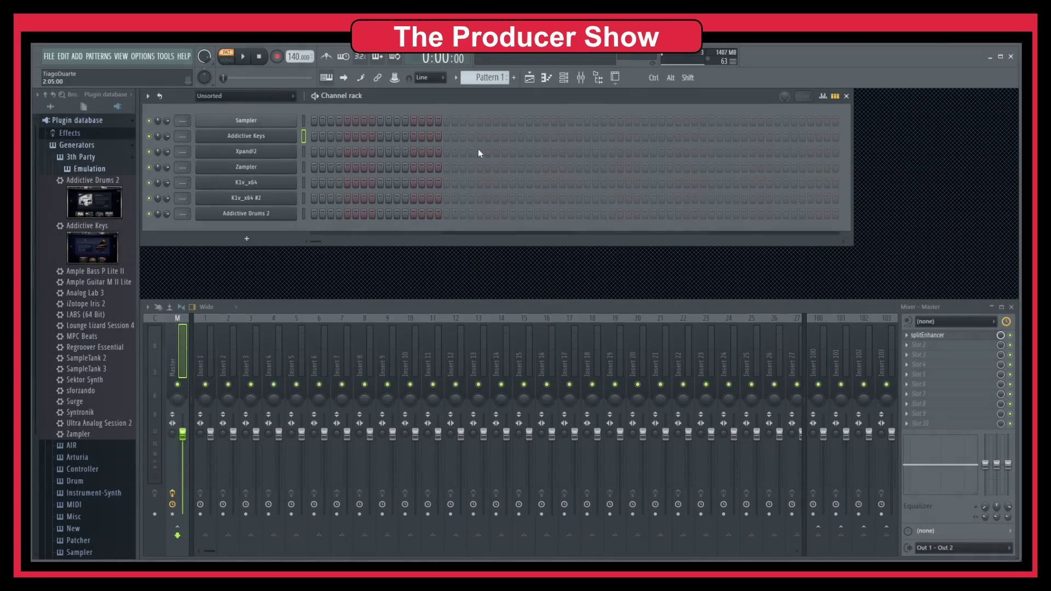
left_click(936, 352)
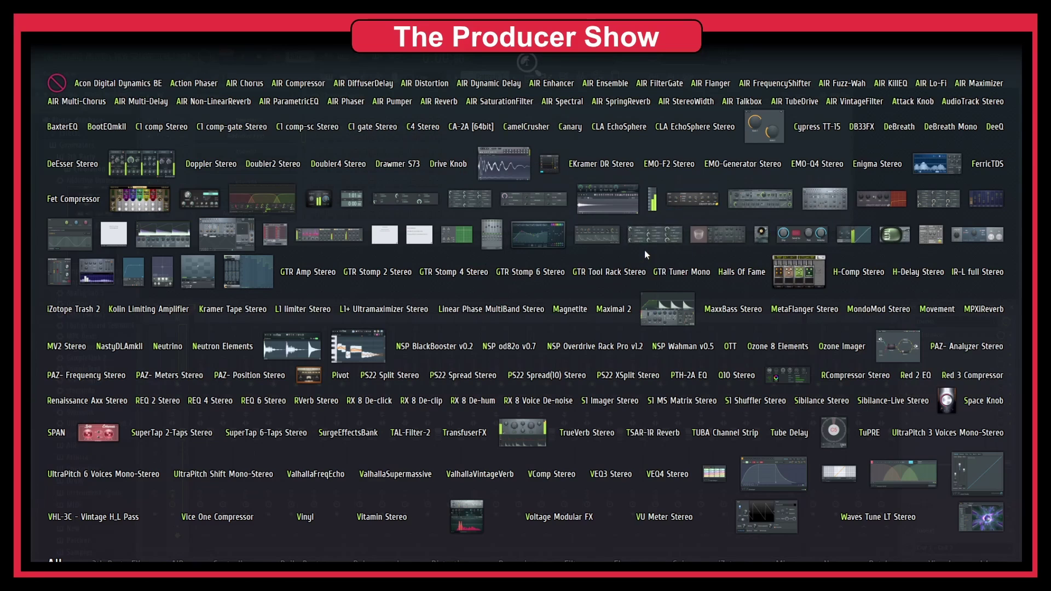
left_click(440, 367)
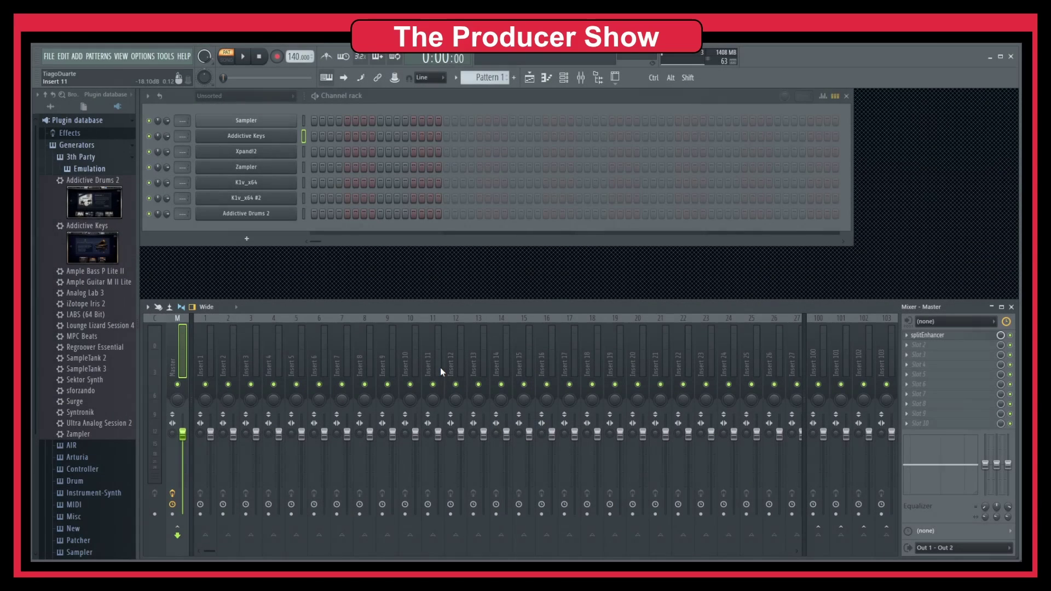